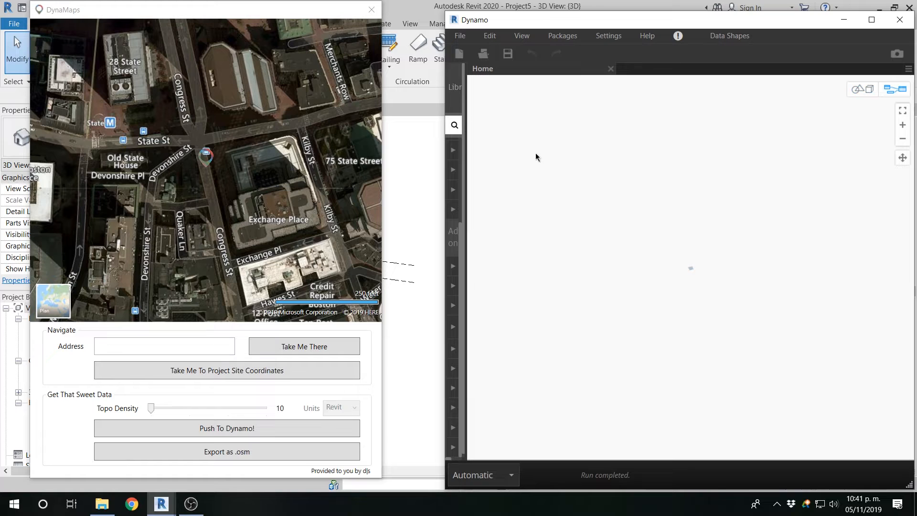
# Add a BuildingFootPrintSurfaces node to the graph and place it in the upper part of the canvas.
pyautogui.rightClick(535, 155)
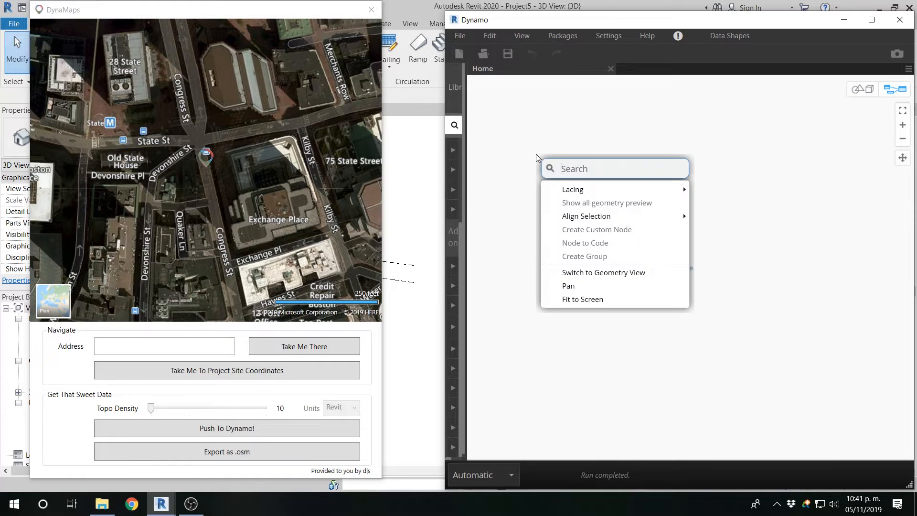
pyautogui.write('bui')
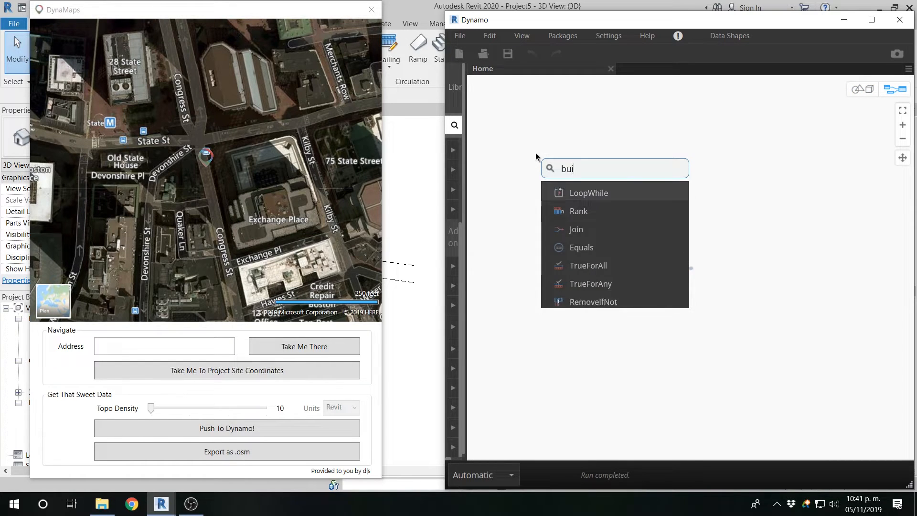
pyautogui.write('ld')
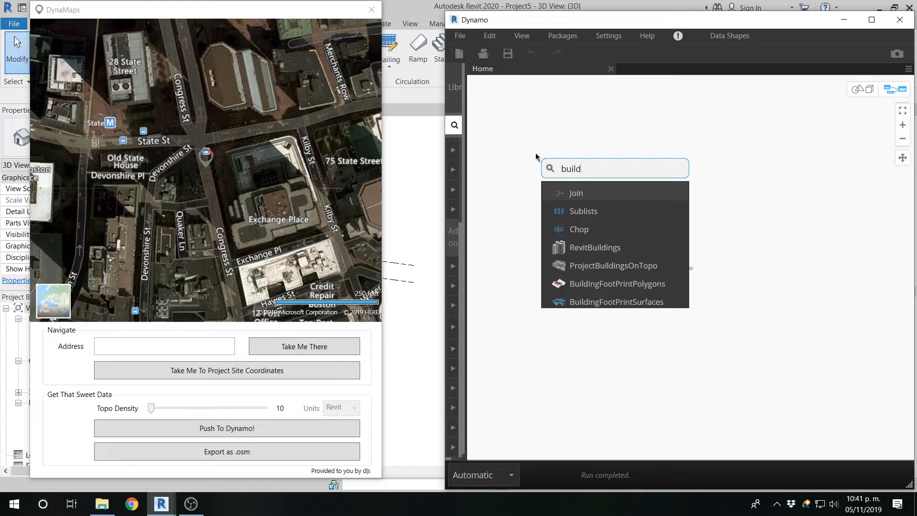
pyautogui.click(592, 302)
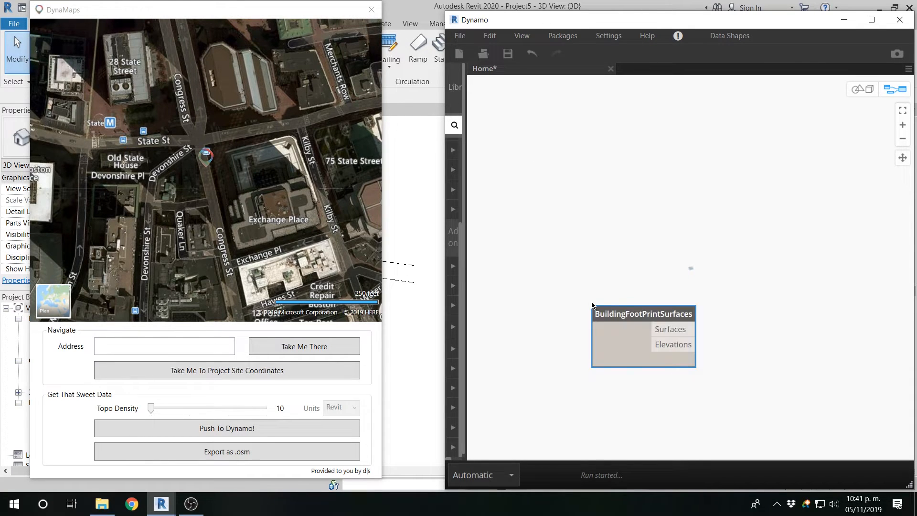
pyautogui.click(591, 302)
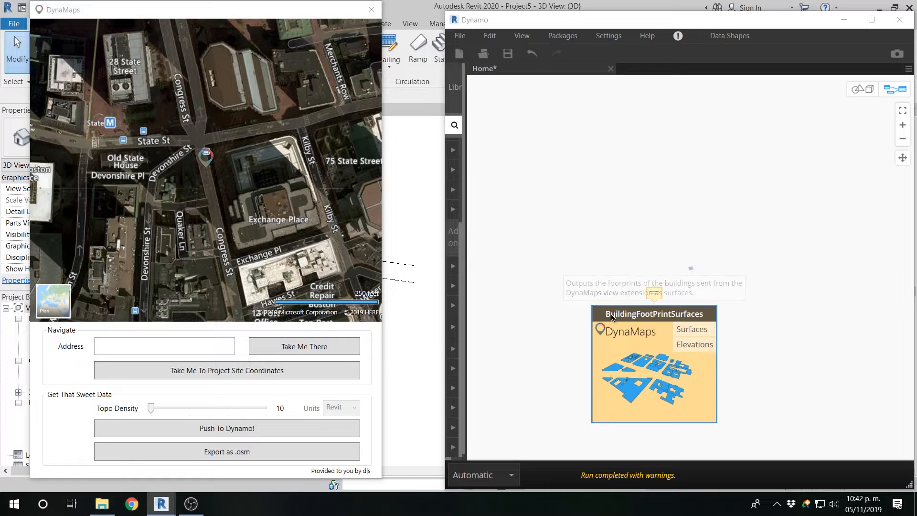
pyautogui.moveTo(609, 344); pyautogui.dragTo(513, 129)
pyautogui.click(637, 299)
pyautogui.scroll(-2, 647, 293)
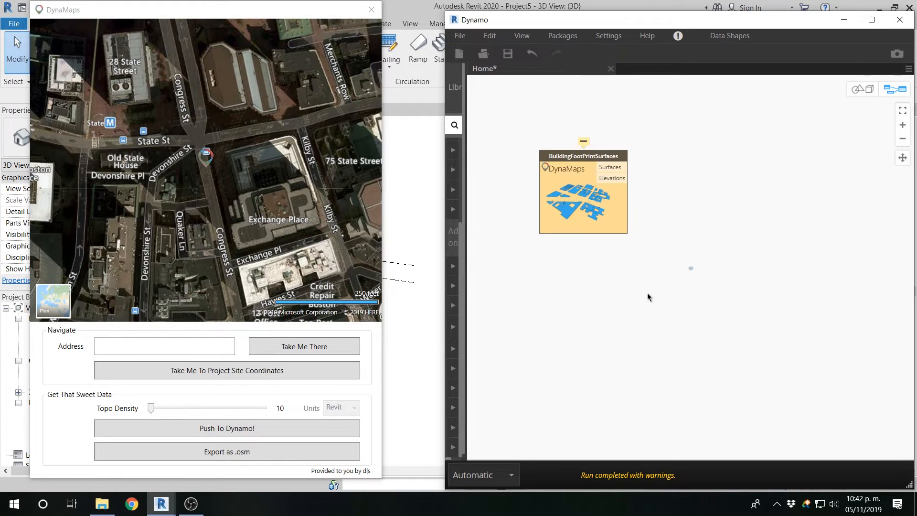
# Examine the building footprint surfaces in the 3D geometry preview, then return to the graph view.
pyautogui.hotkey('ctrl', 'b')
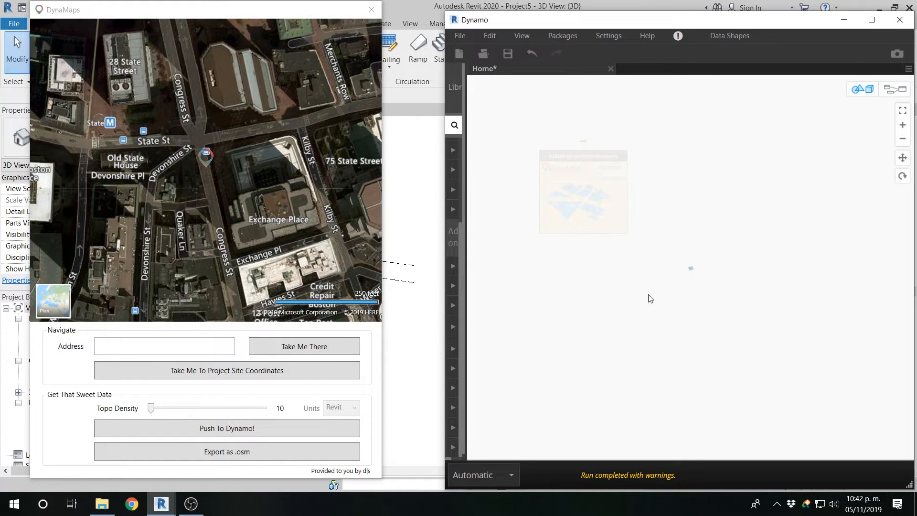
pyautogui.scroll(-8, 674, 318)
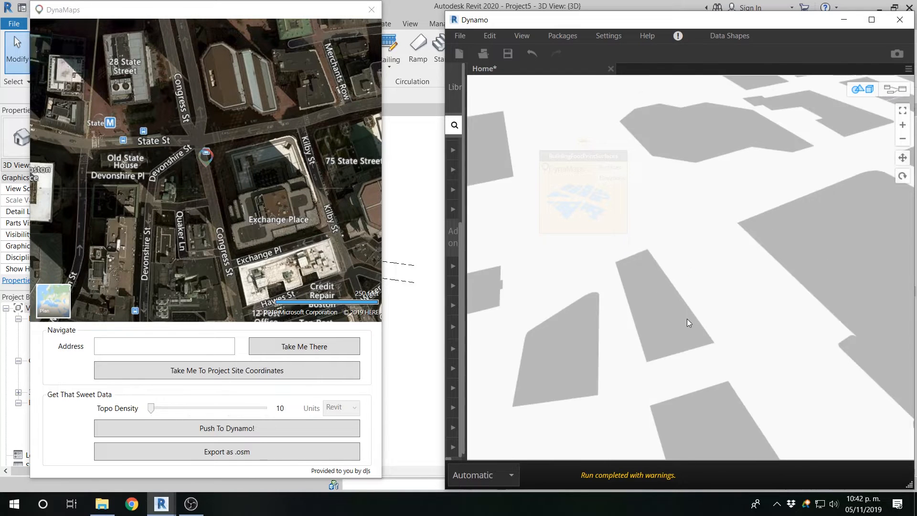
pyautogui.scroll(-2, 694, 317)
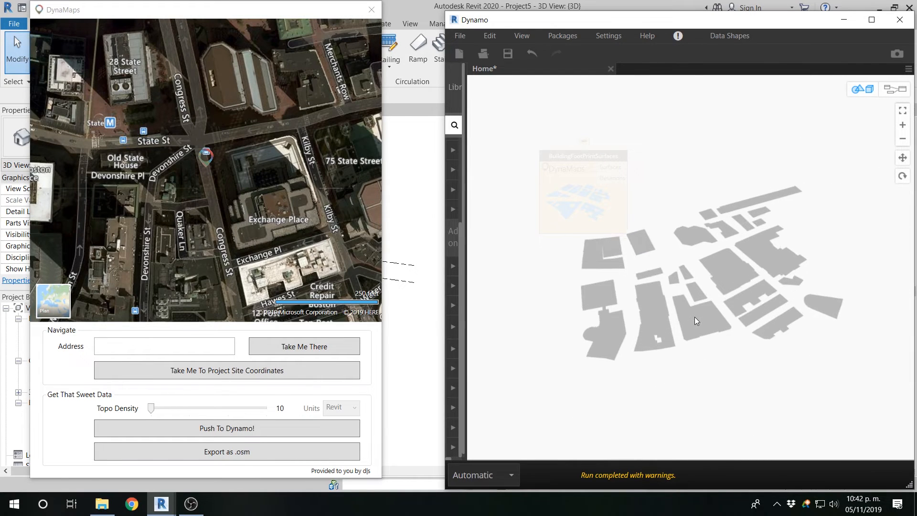
pyautogui.scroll(1, 694, 317)
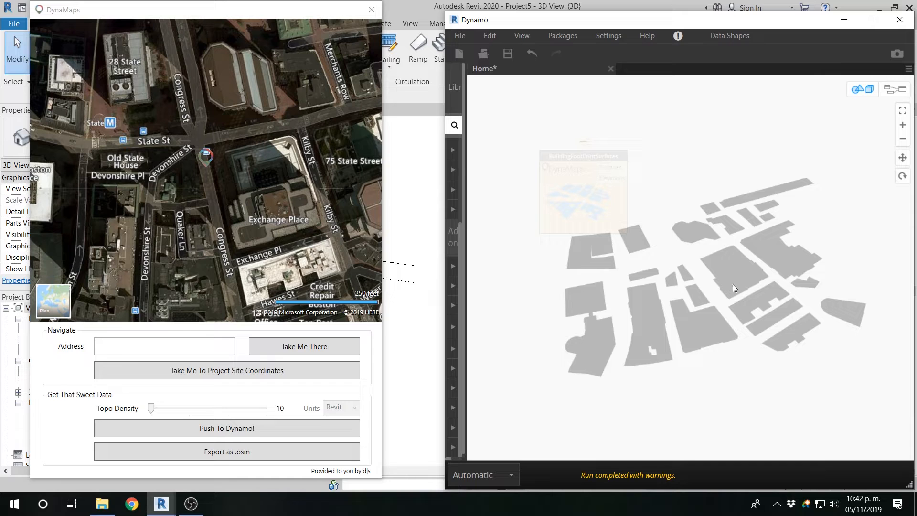
pyautogui.moveTo(736, 286); pyautogui.dragTo(726, 308, button='right')
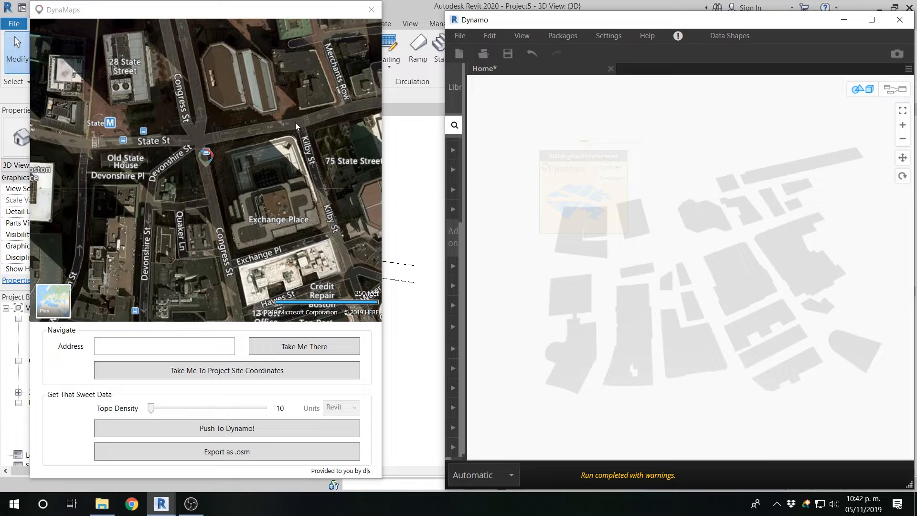
pyautogui.moveTo(738, 320); pyautogui.dragTo(756, 329, button='right')
pyautogui.hotkey('ctrl', 'b')
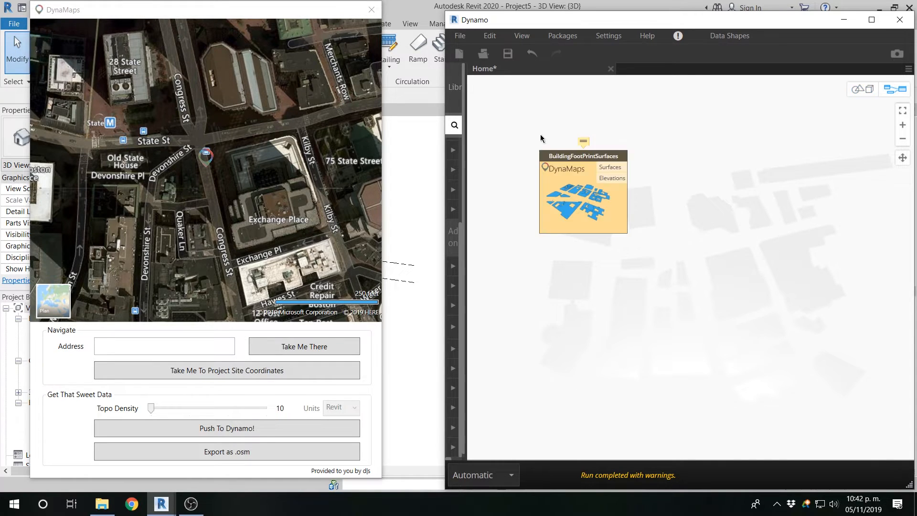
# Move the BuildingFootPrintSurfaces node to the canvas corner and add a ProjectBuildingsOnTopo node beside it.
pyautogui.moveTo(554, 157); pyautogui.dragTo(495, 93)
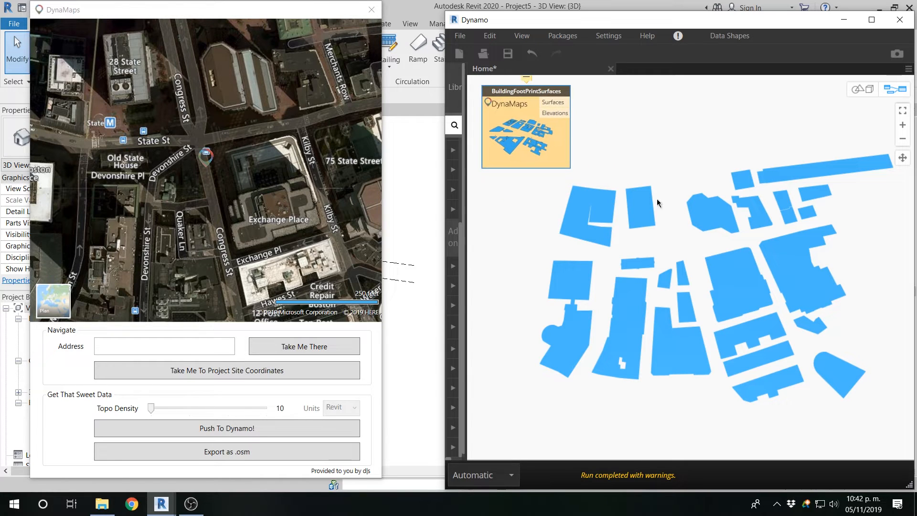
pyautogui.click(609, 155)
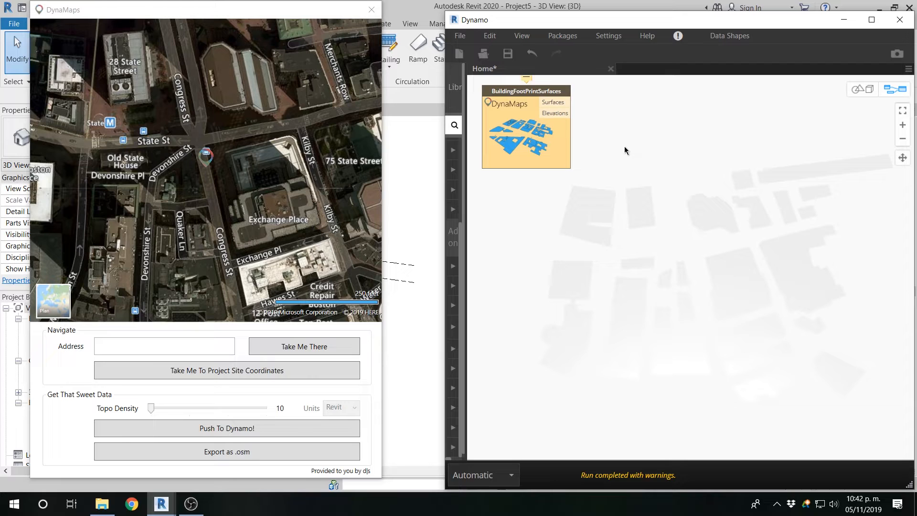
pyautogui.rightClick(629, 148)
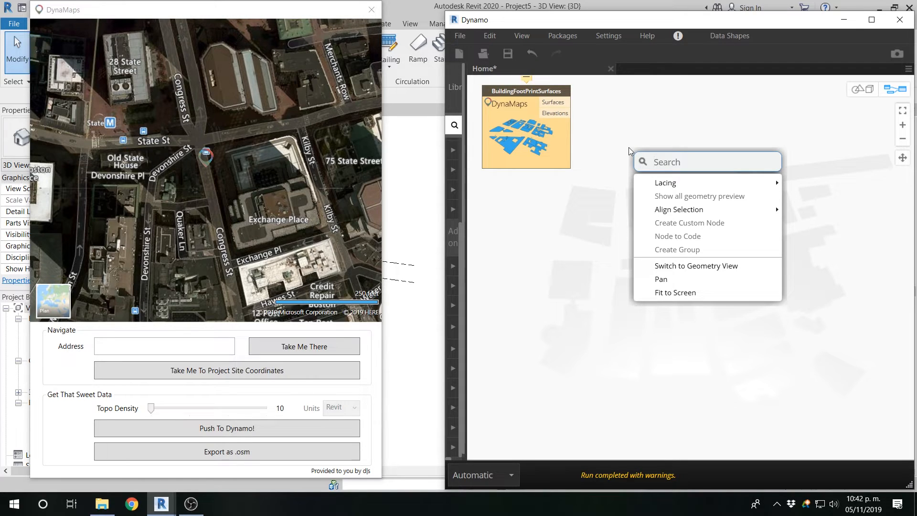
pyautogui.write('p')
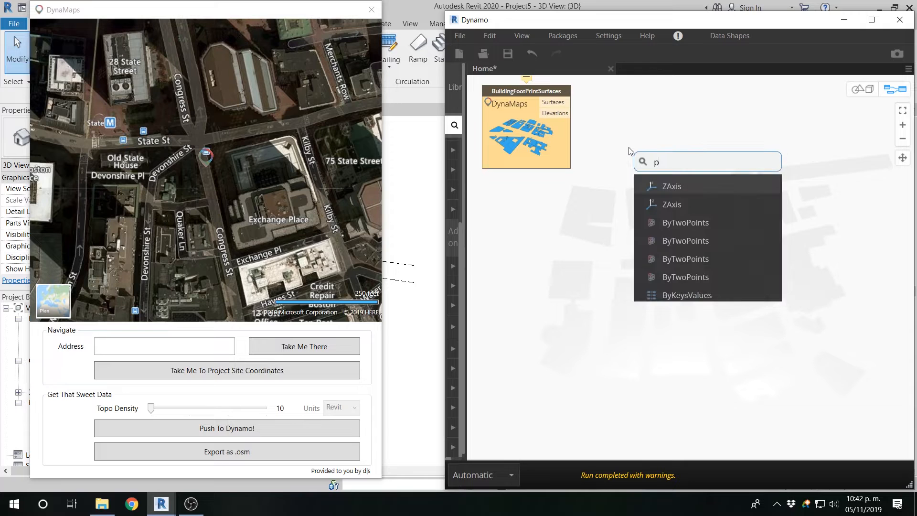
pyautogui.write('roje')
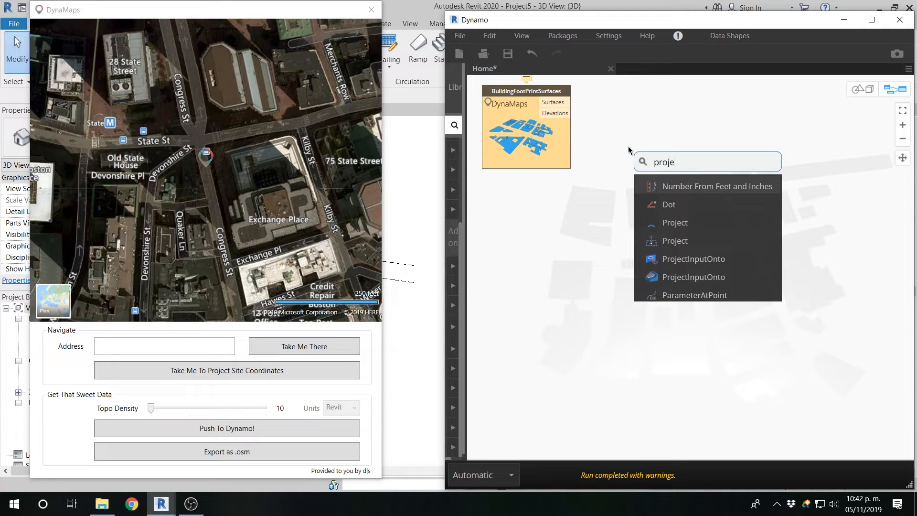
pyautogui.write('ctbui')
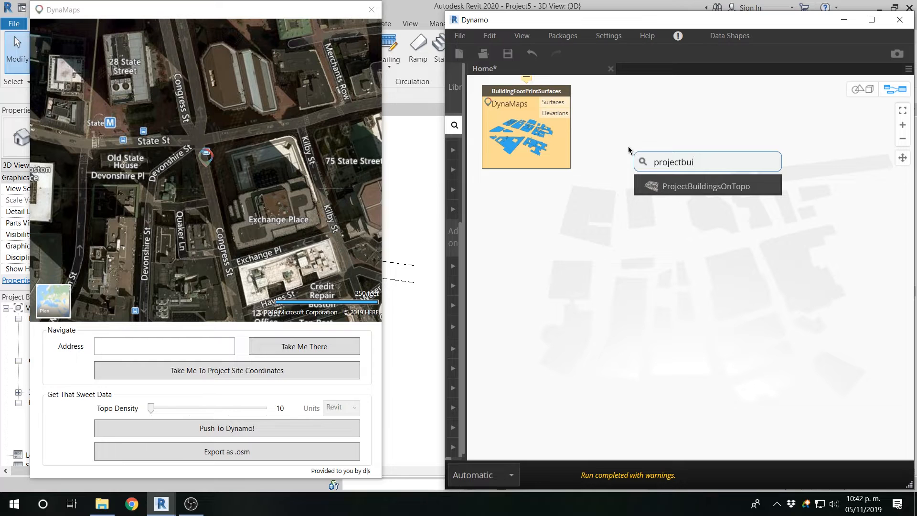
pyautogui.click(678, 185)
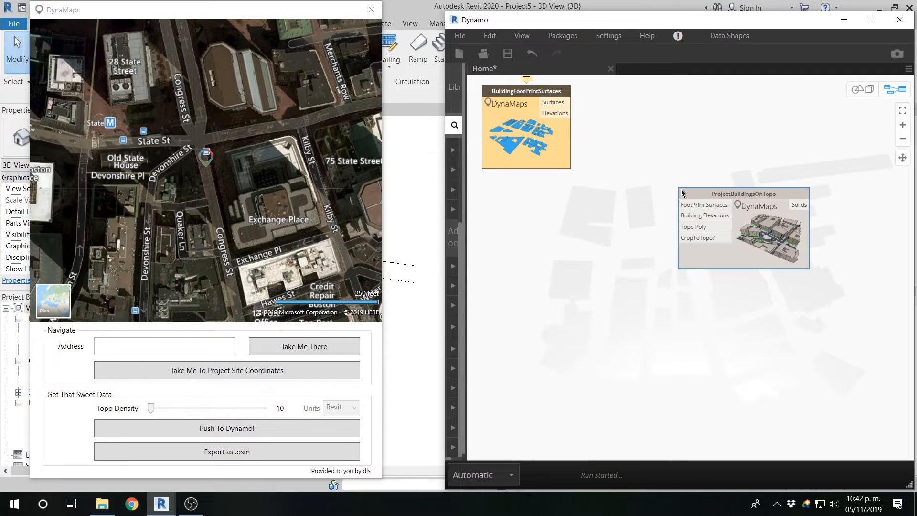
pyautogui.moveTo(691, 195); pyautogui.dragTo(616, 98)
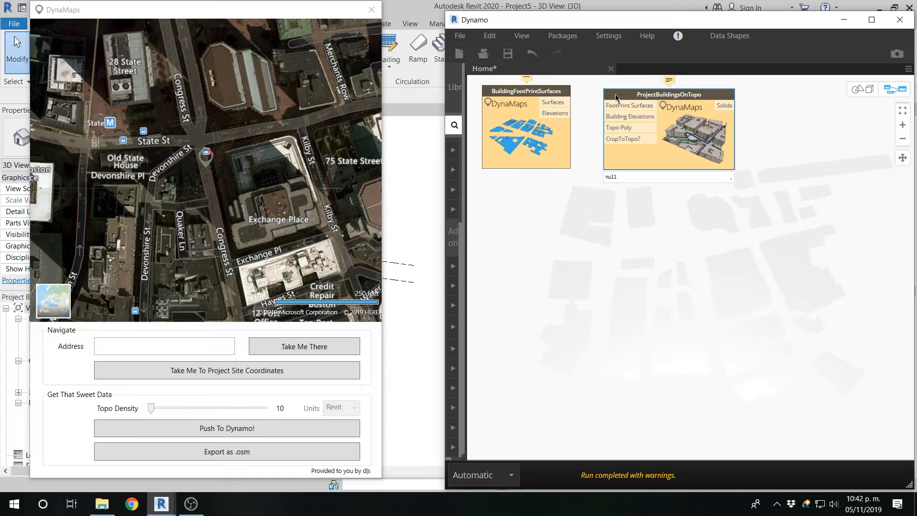
# Add a TopoPolySurface node to the graph.
pyautogui.rightClick(517, 232)
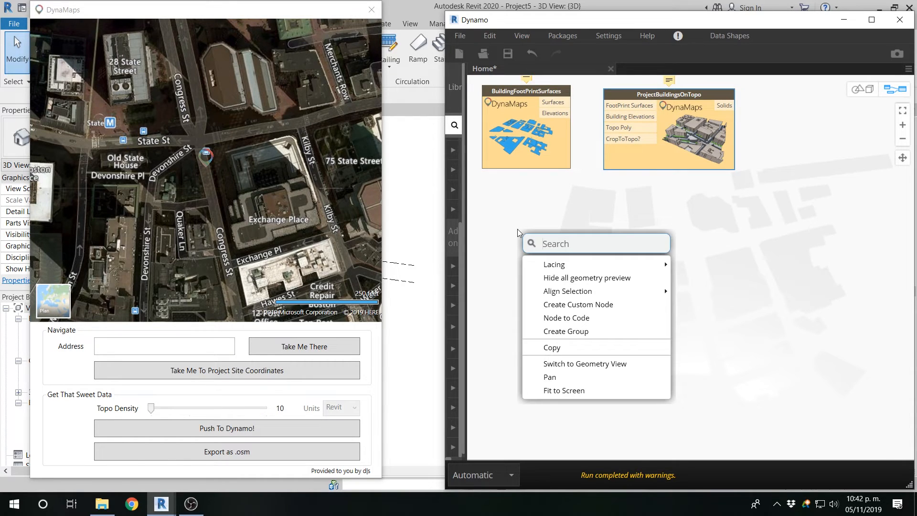
pyautogui.write('topo')
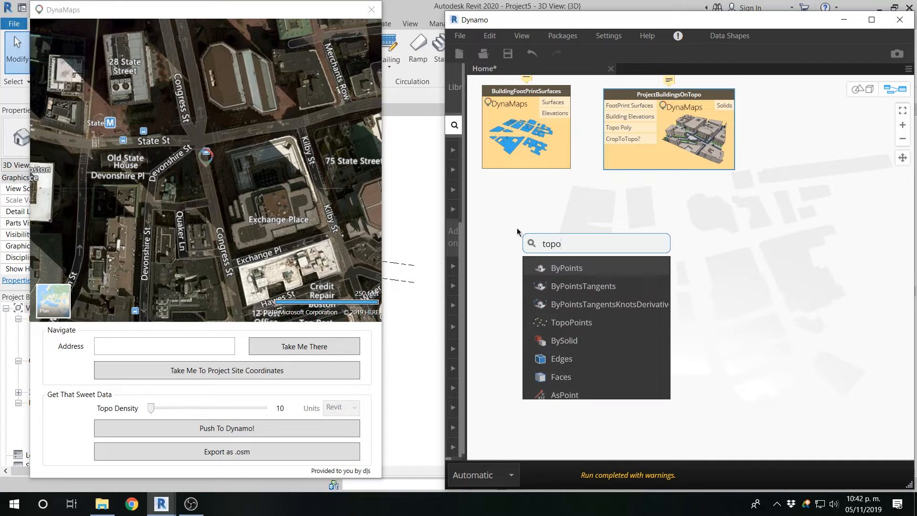
pyautogui.write('pol')
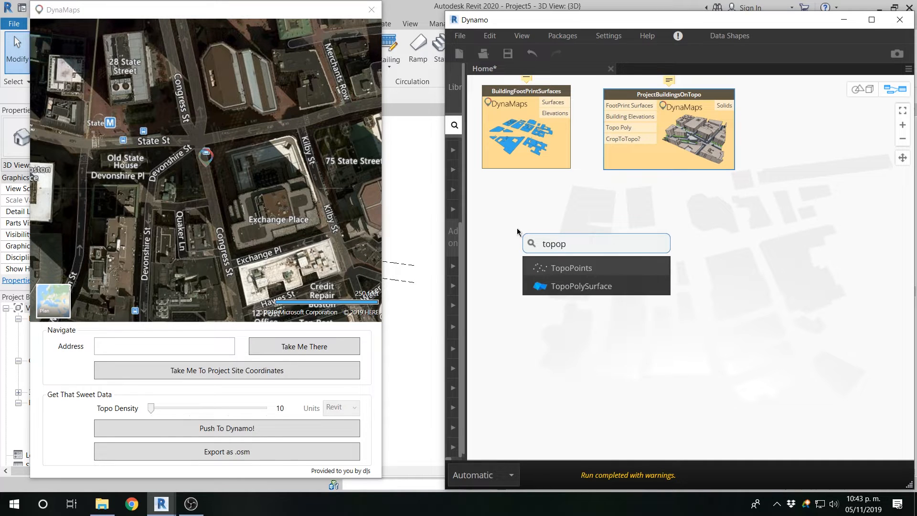
pyautogui.click(564, 287)
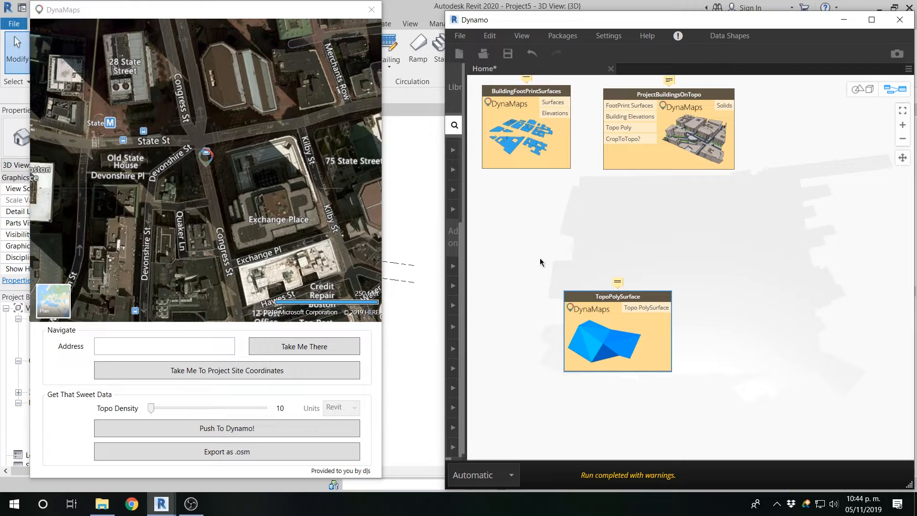
pyautogui.click(540, 259)
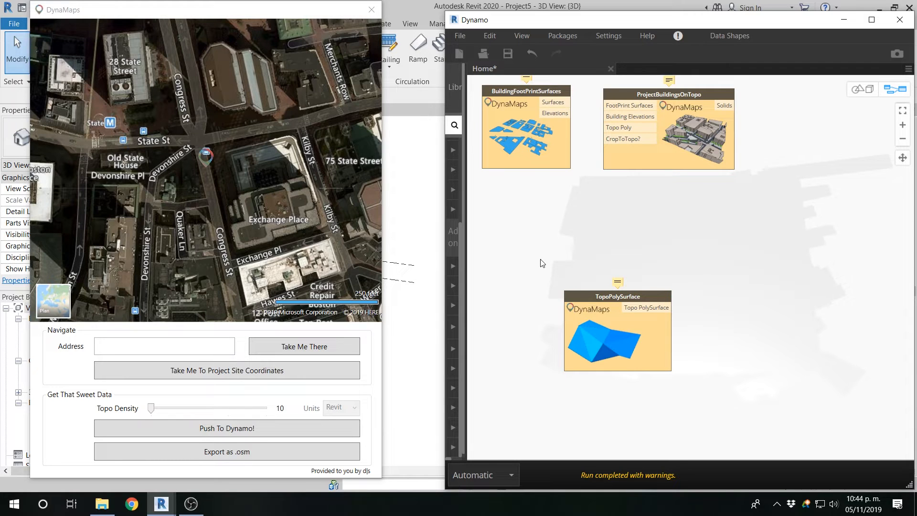
# Place the TopoPolySurface node directly below the BuildingFootPrintSurfaces node and close the DynaMaps window.
pyautogui.hotkey('ctrl', 'b')
pyautogui.scroll(-3, 718, 291)
pyautogui.moveTo(720, 296); pyautogui.dragTo(753, 252, button='right')
pyautogui.scroll(4, 658, 258)
pyautogui.moveTo(658, 258); pyautogui.dragTo(748, 243, button='middle')
pyautogui.hotkey('ctrl', 'b')
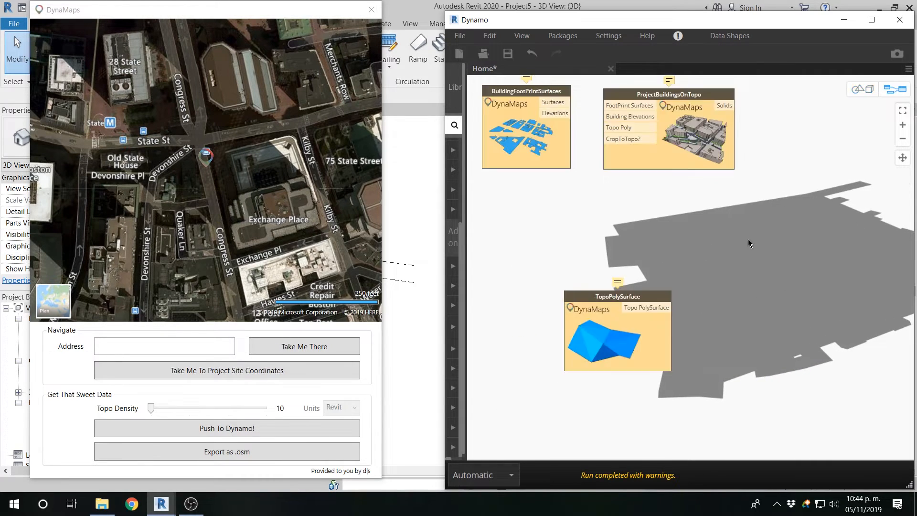
pyautogui.moveTo(603, 300); pyautogui.dragTo(516, 199)
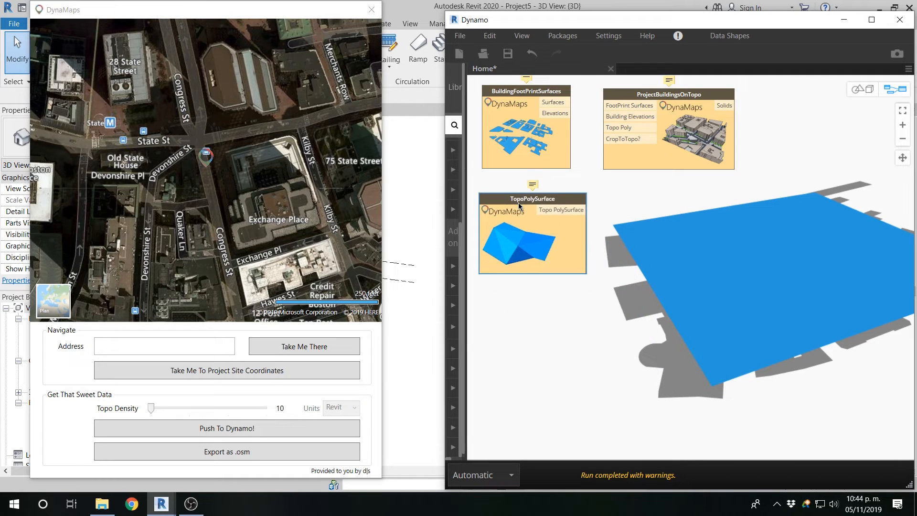
pyautogui.click(372, 11)
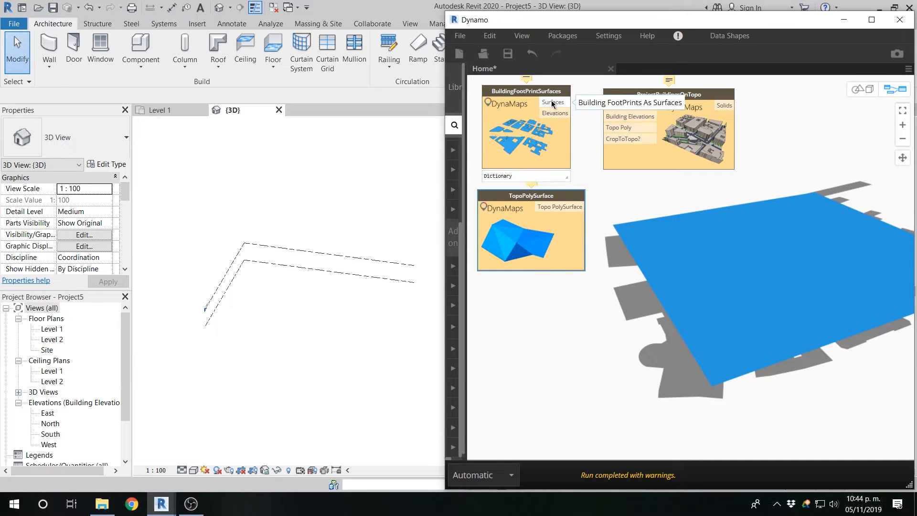
# Connect Surfaces to FootPrint Surfaces, Elevations to Building Elevations, and Topo PolySurface to Topo Poly on the ProjectBuildingsOnTopo node.
pyautogui.moveTo(552, 108); pyautogui.dragTo(623, 108)
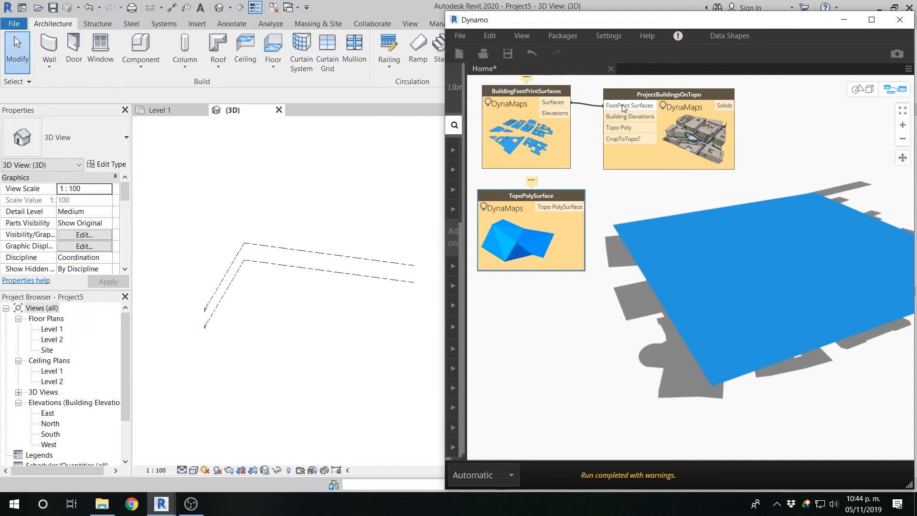
pyautogui.moveTo(568, 114); pyautogui.dragTo(621, 117)
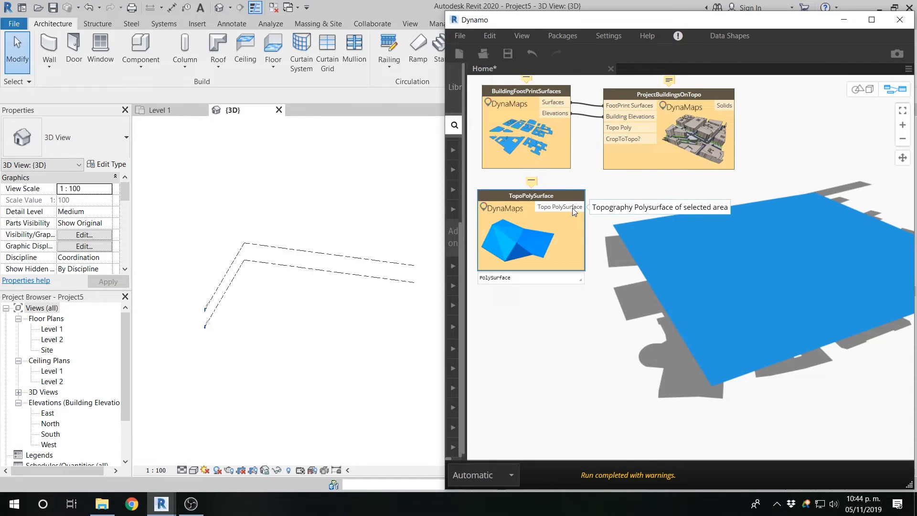
pyautogui.moveTo(575, 212); pyautogui.dragTo(621, 128)
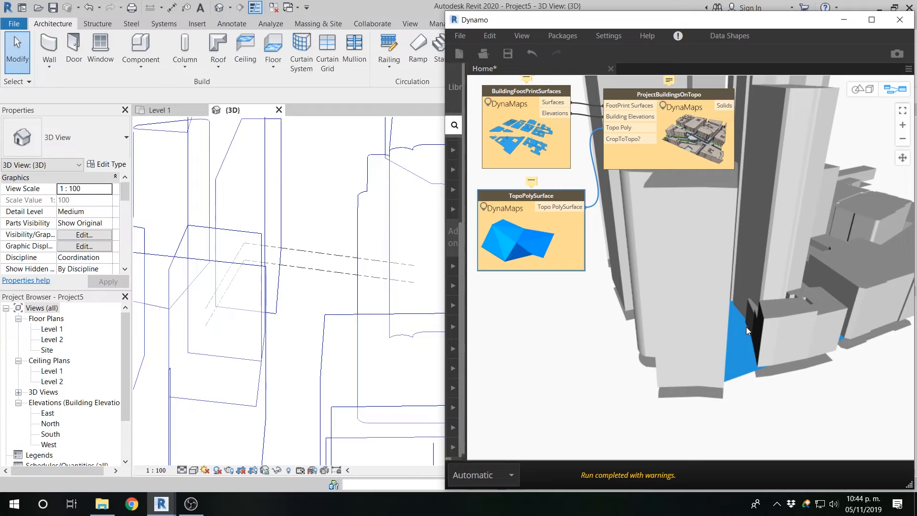
# Examine the projected building solids in the 3D geometry preview and in Revit's 3D view.
pyautogui.hotkey('ctrl', 'b')
pyautogui.scroll(-5, 747, 330)
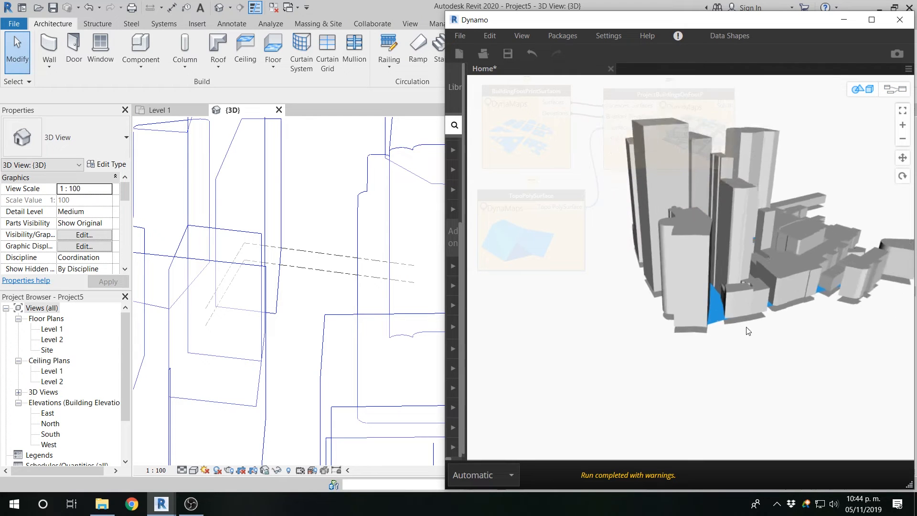
pyautogui.moveTo(755, 337); pyautogui.dragTo(768, 377, button='middle')
pyautogui.scroll(2, 768, 377)
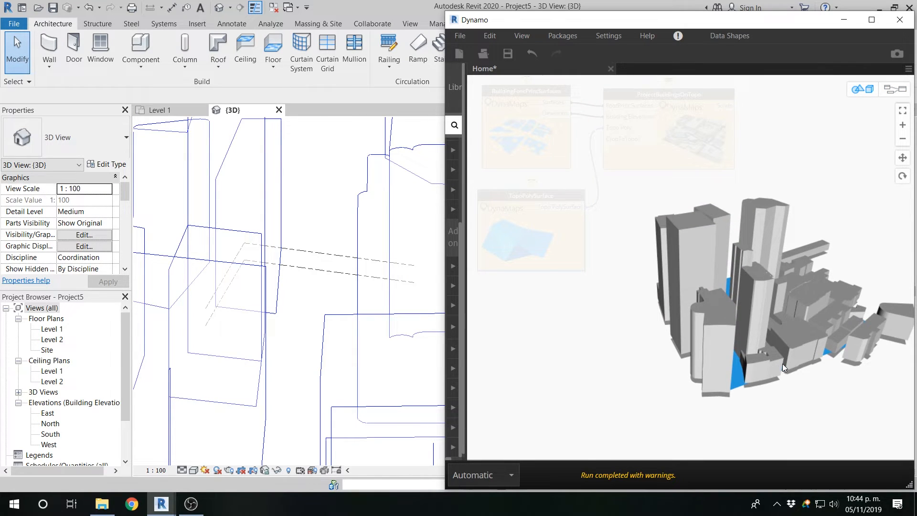
pyautogui.scroll(2, 782, 363)
pyautogui.moveTo(796, 358); pyautogui.dragTo(825, 347, button='right')
pyautogui.click(310, 293)
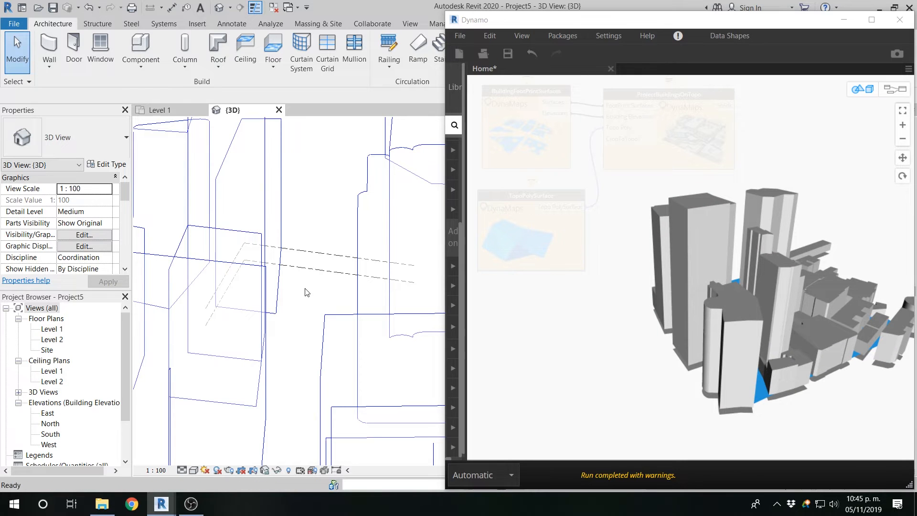
pyautogui.scroll(-3, 310, 291)
pyautogui.scroll(-5, 310, 294)
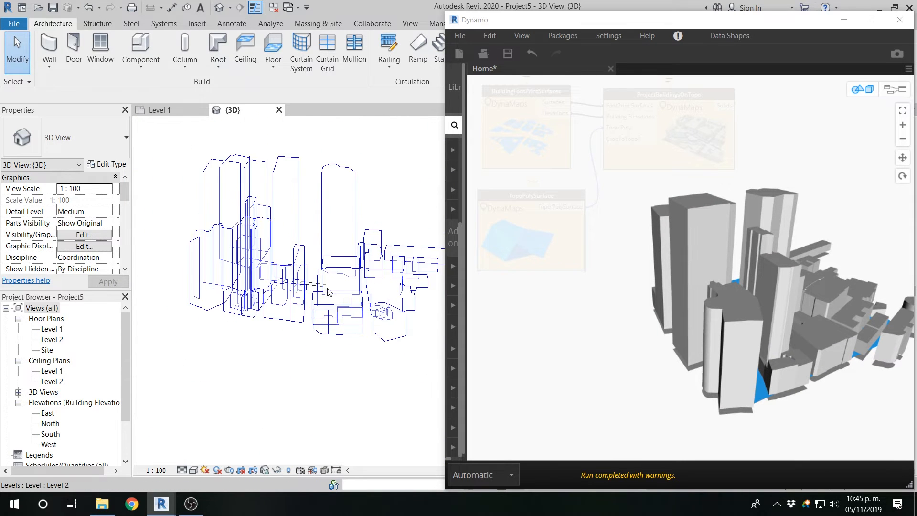
# Inspect the building solids from other angles in Revit's 3D view and Dynamo's geometry preview, and return to the node graph.
pyautogui.scroll(4, 314, 323)
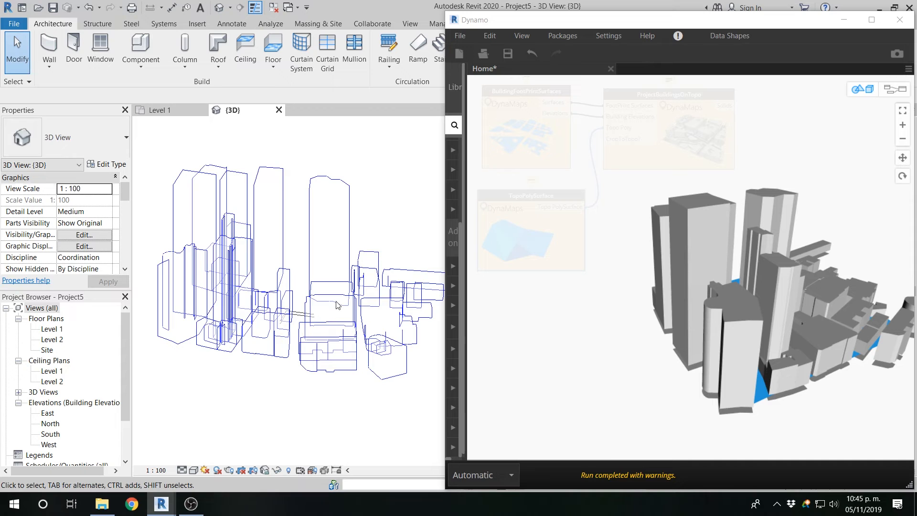
pyautogui.keyDown('shift'); pyautogui.moveTo(337, 310); pyautogui.dragTo(329, 348, button='middle'); pyautogui.keyUp('shift')
pyautogui.moveTo(760, 351); pyautogui.dragTo(648, 359, button='right')
pyautogui.moveTo(648, 359); pyautogui.dragTo(678, 337, button='middle')
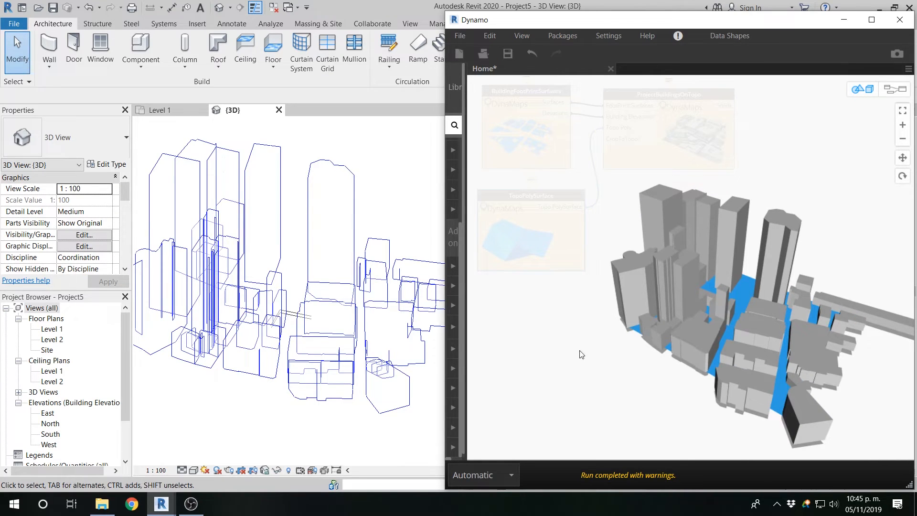
pyautogui.hotkey('ctrl', 'b')
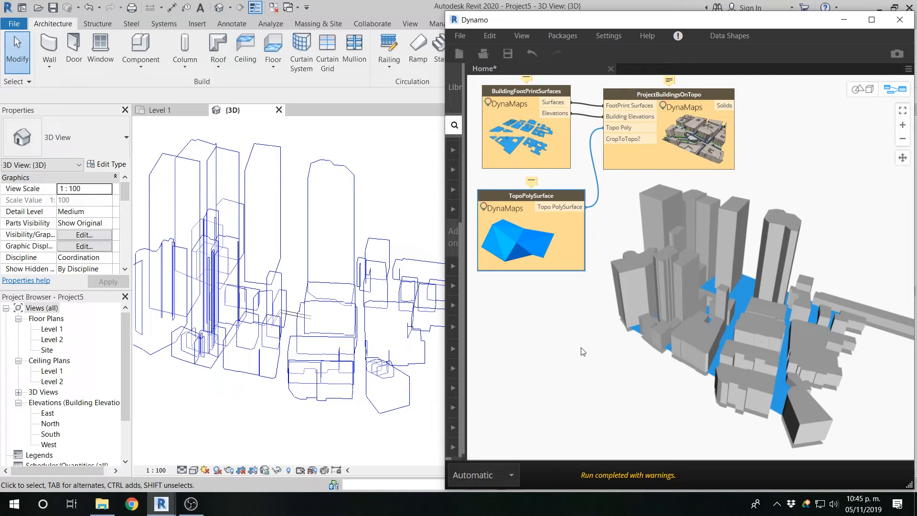
# Add a TopoPoints node to the graph and place it directly below the TopoPolySurface node.
pyautogui.scroll(-3, 578, 343)
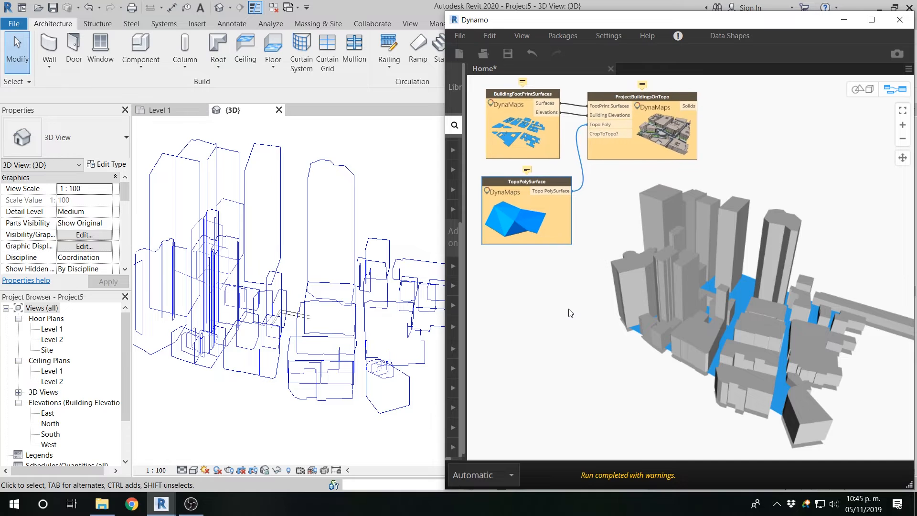
pyautogui.moveTo(568, 309); pyautogui.dragTo(570, 313, button='middle')
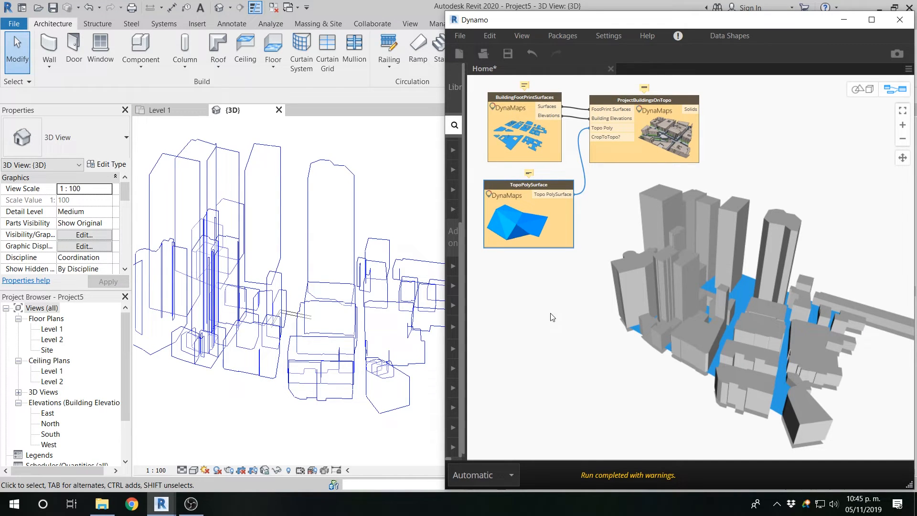
pyautogui.rightClick(526, 313)
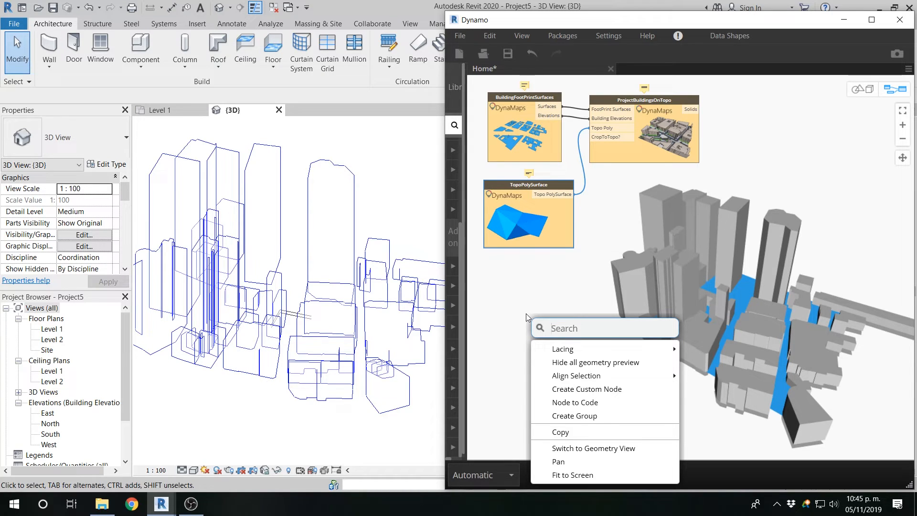
pyautogui.write('t')
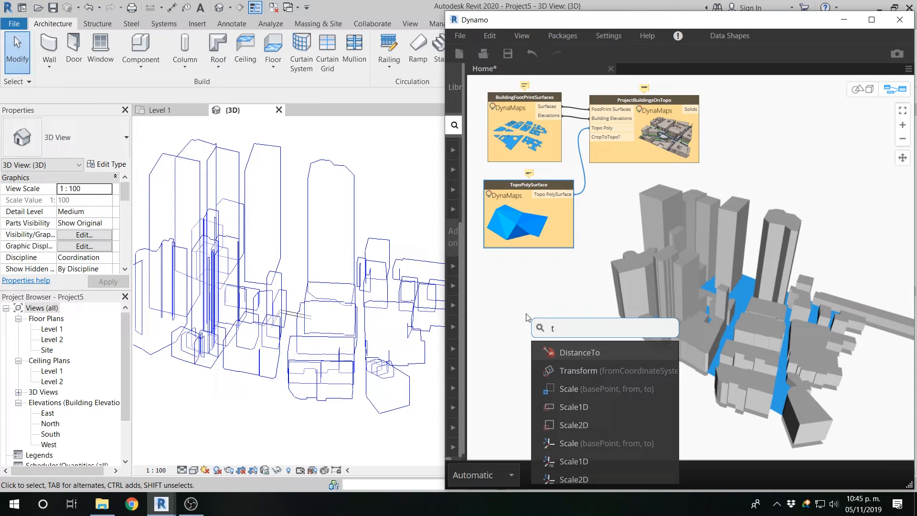
pyautogui.write('opo')
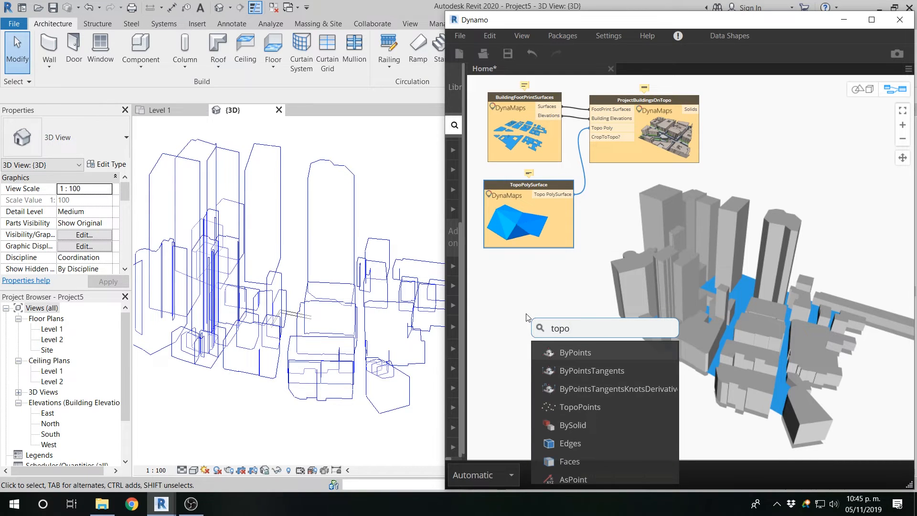
pyautogui.write('poi')
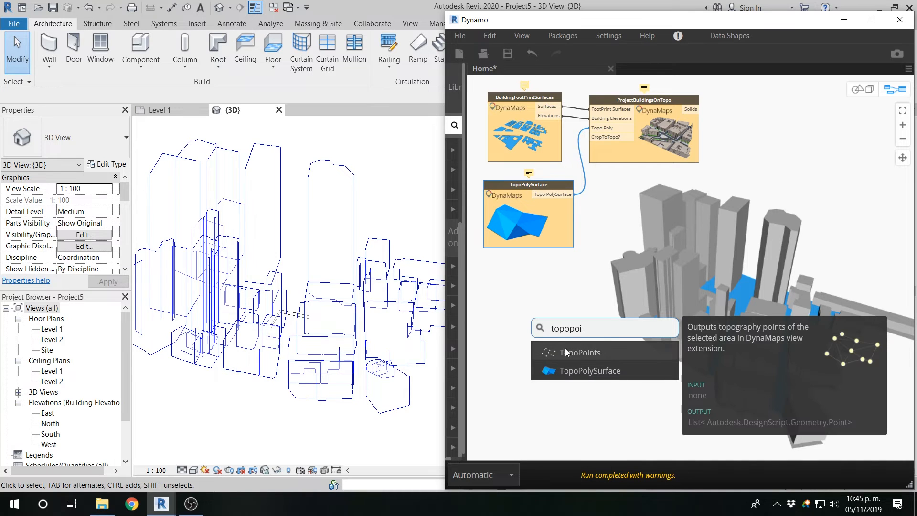
pyautogui.click(567, 353)
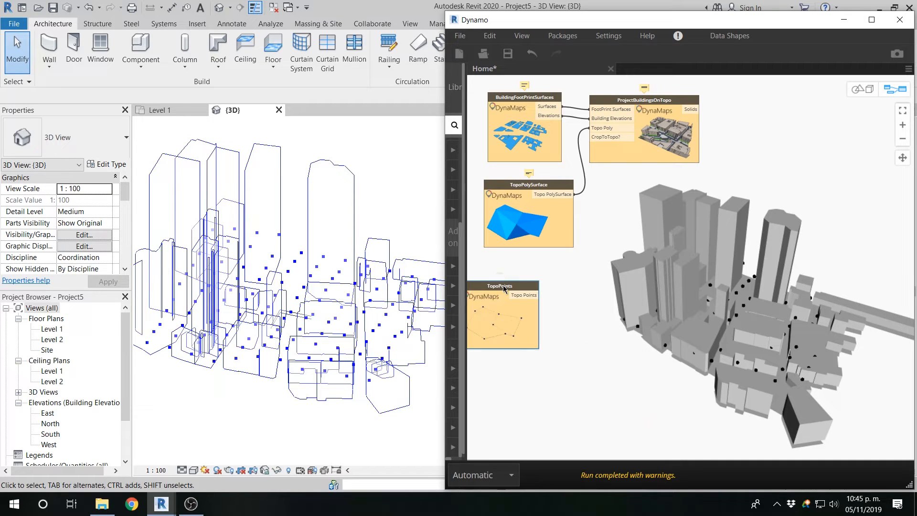
pyautogui.moveTo(516, 289); pyautogui.dragTo(538, 279)
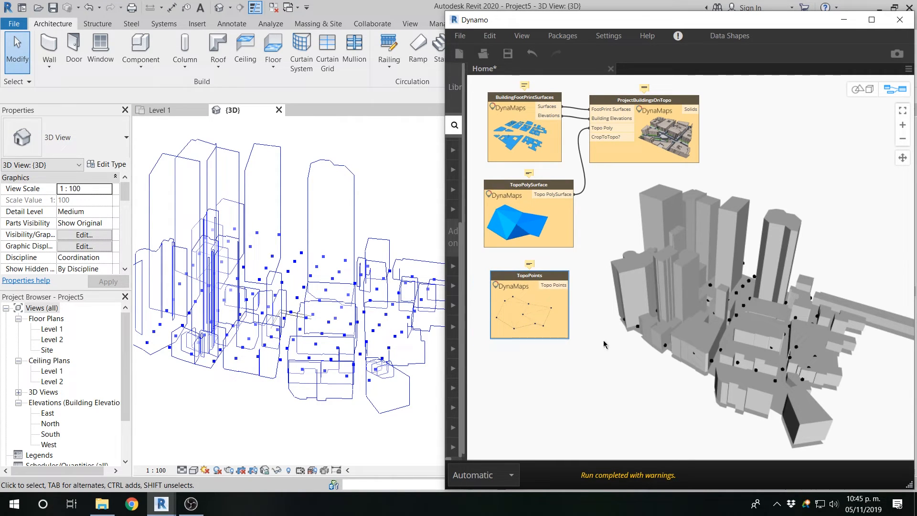
# Add a Topography.ByPoints node and place it beside the TopoPoints node.
pyautogui.rightClick(631, 344)
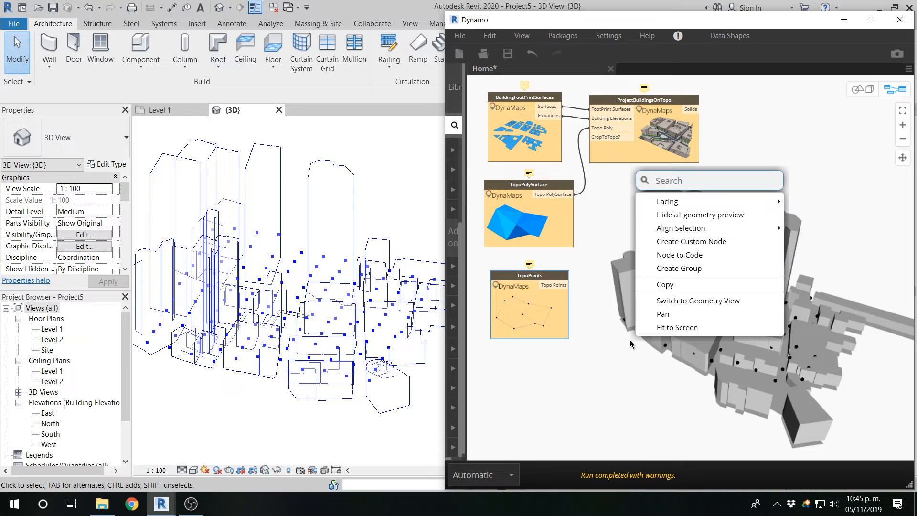
pyautogui.write('to')
pyautogui.write('po')
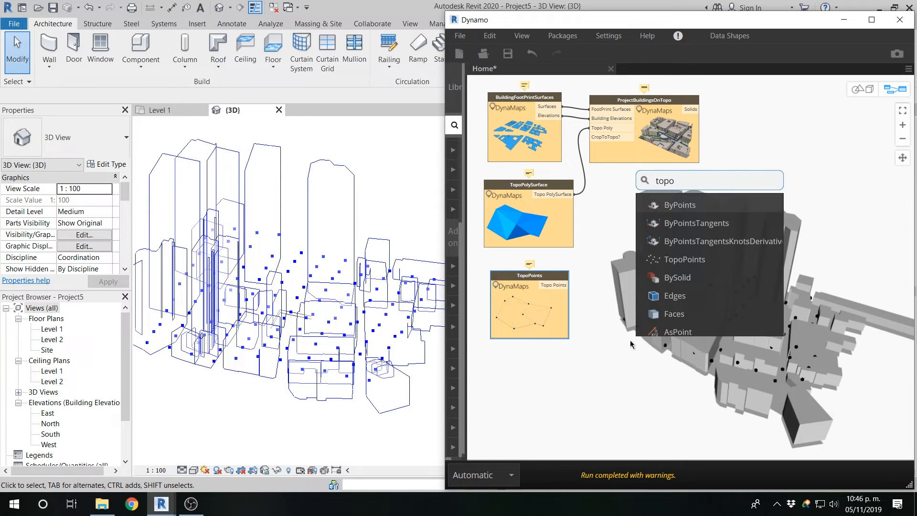
pyautogui.write('gra')
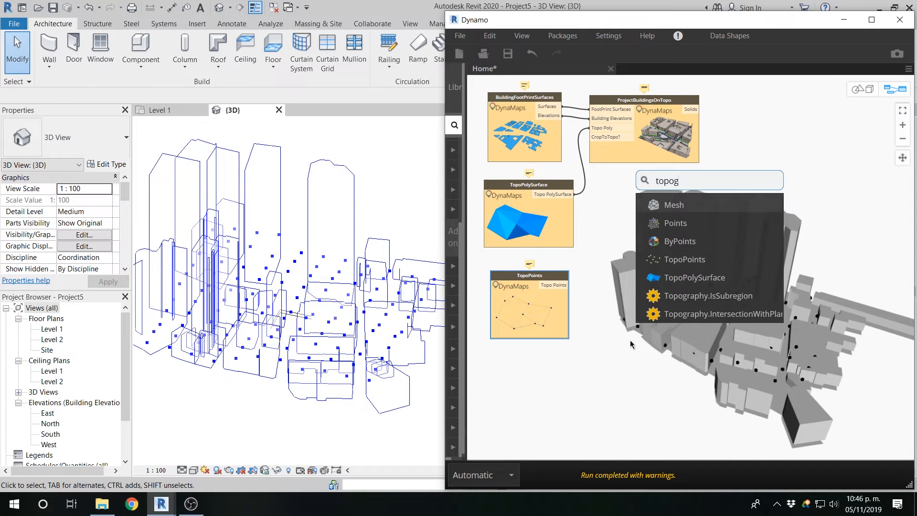
pyautogui.click(684, 243)
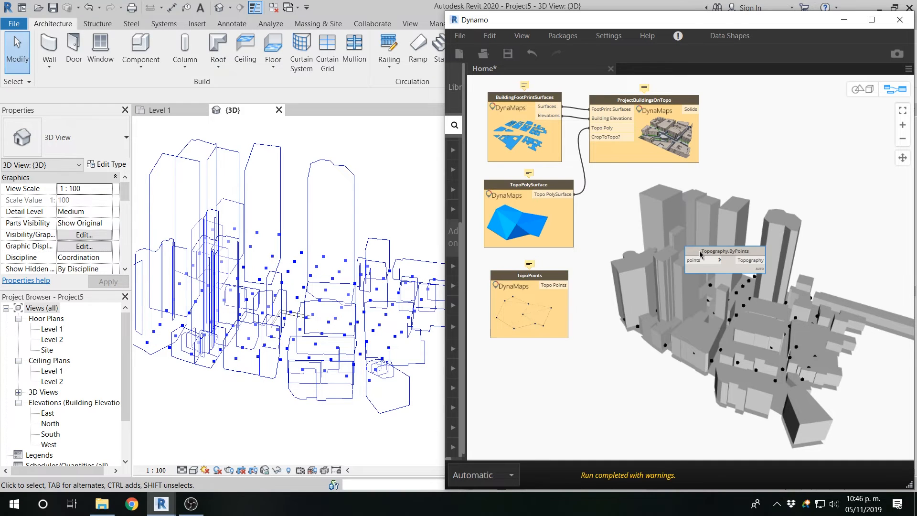
pyautogui.moveTo(701, 251); pyautogui.dragTo(602, 284)
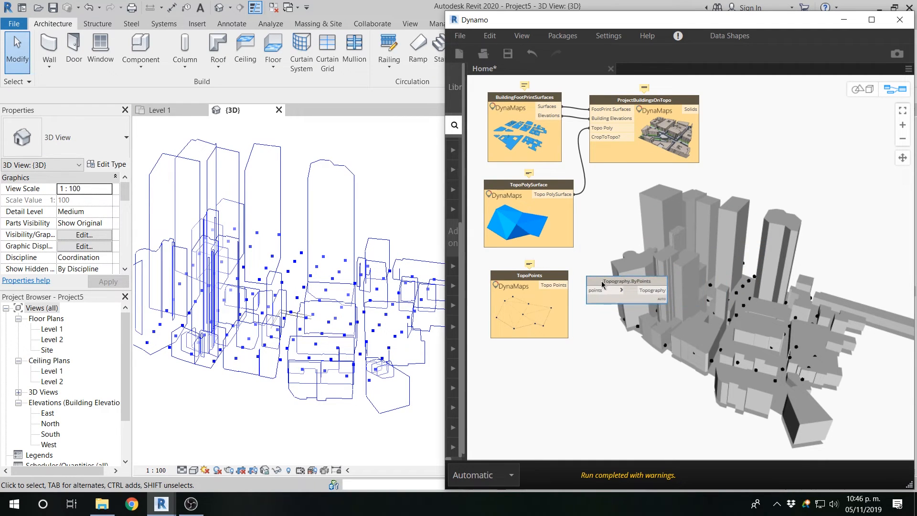
# Connect the Topo Points output to the points input of Topography.ByPoints and align that node with TopoPoints.
pyautogui.click(568, 285)
pyautogui.click(599, 291)
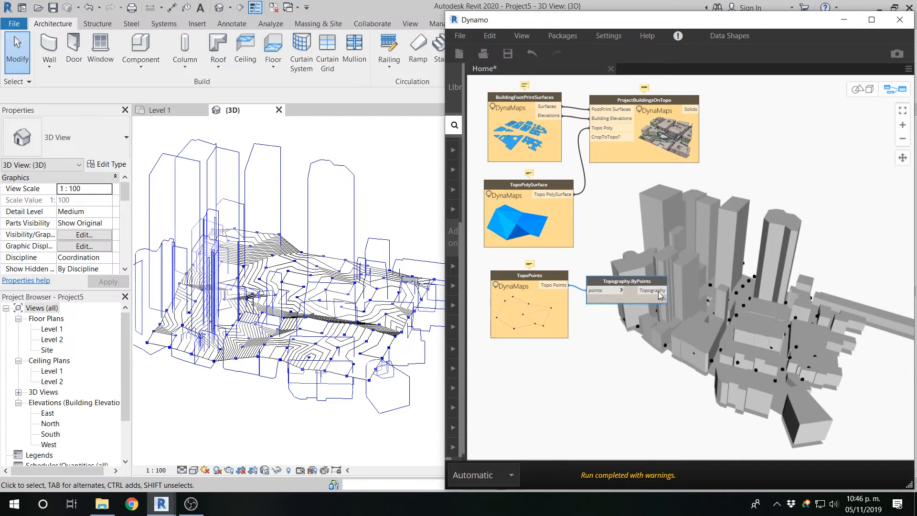
pyautogui.moveTo(664, 300); pyautogui.dragTo(661, 296)
pyautogui.moveTo(661, 298)
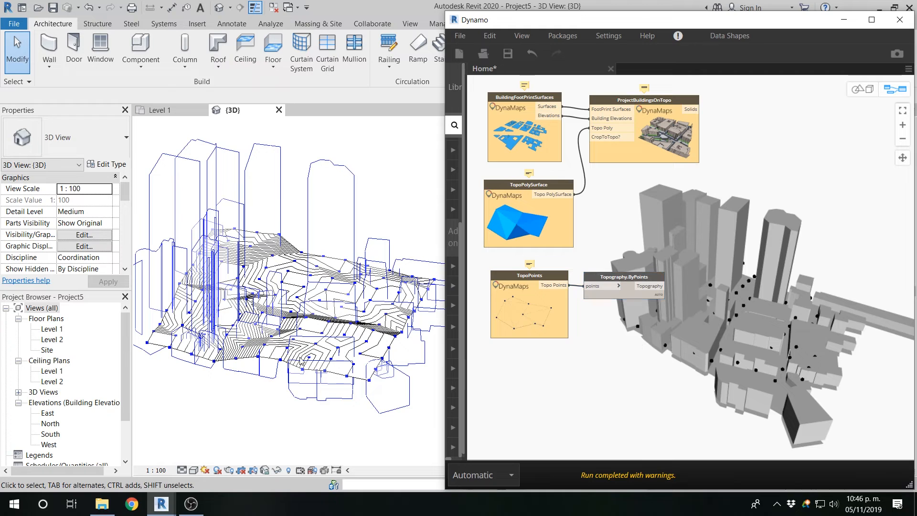
# Switch to Revit, set the 3D view to a shaded visual style and inspect the topography beneath the buildings.
pyautogui.click(210, 439)
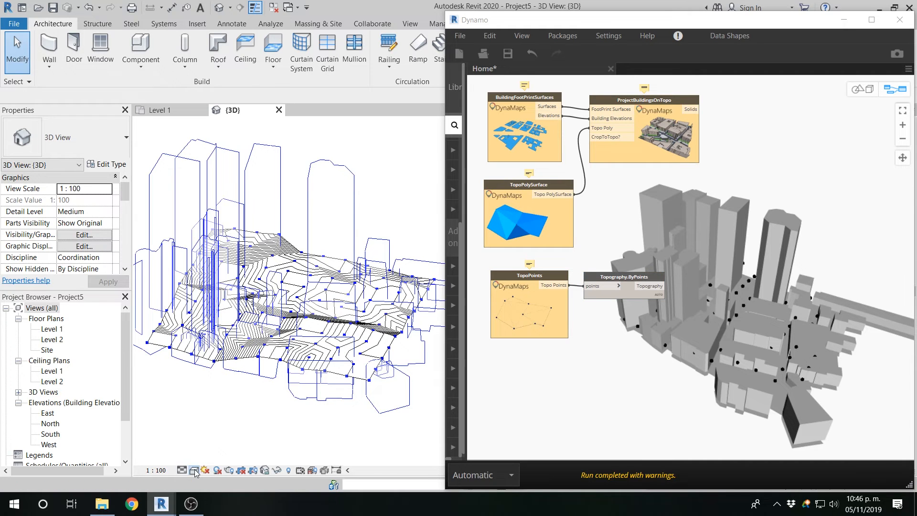
pyautogui.click(193, 470)
pyautogui.click(212, 422)
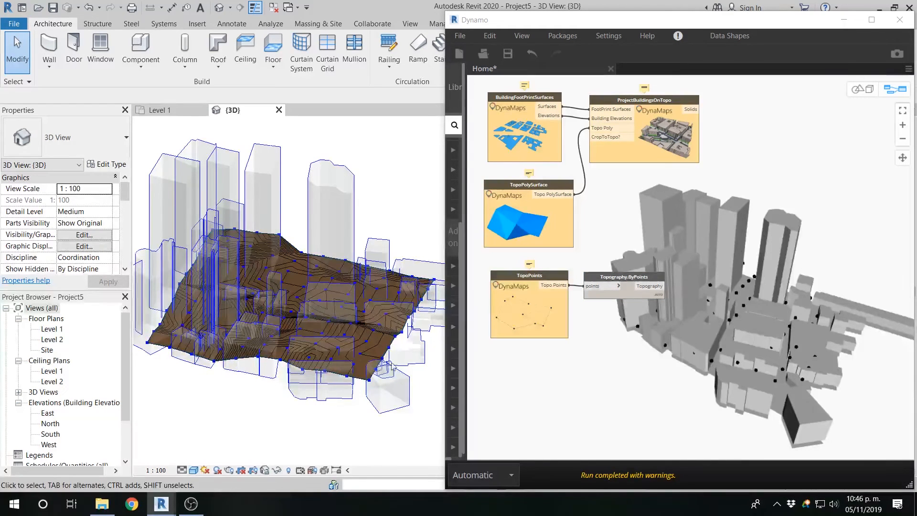
pyautogui.moveTo(372, 365)
pyautogui.keyDown('shift'); pyautogui.mouseDown(button='middle')
pyautogui.moveTo(381, 357)
pyautogui.moveTo(351, 319)
pyautogui.moveTo(382, 312)
pyautogui.moveTo(371, 338)
pyautogui.moveTo(378, 329)
pyautogui.mouseUp(button='middle'); pyautogui.keyUp('shift')
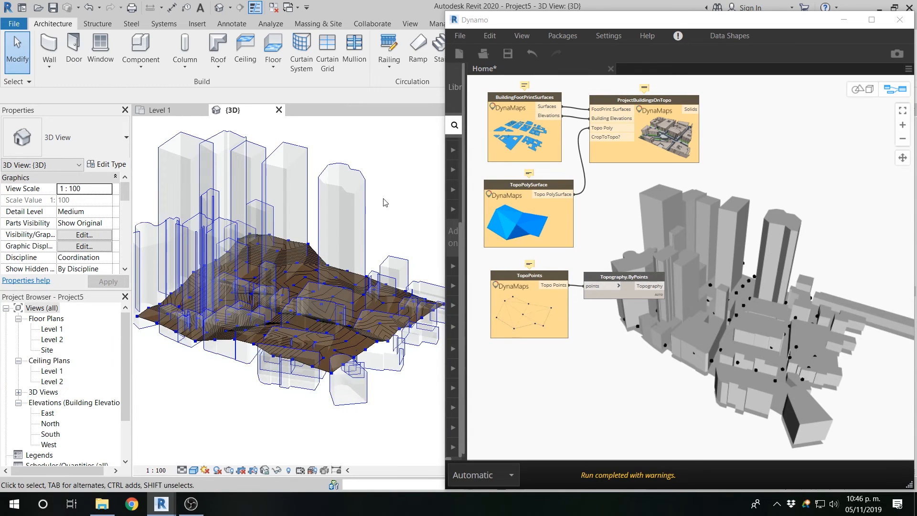
# In Dynamo, add a DirectShape.ByGeometry node beyond ProjectBuildingsOnTopo and connect the Solids output to its geometry input.
pyautogui.click(652, 390)
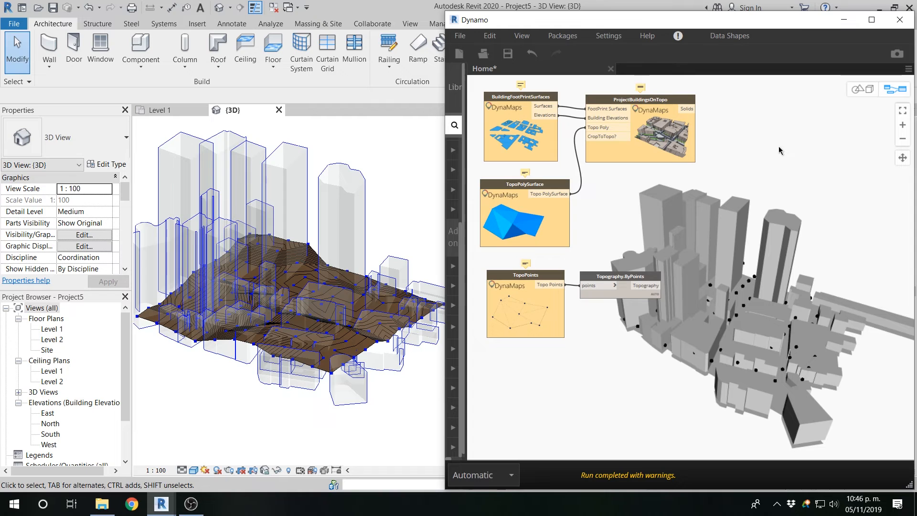
pyautogui.moveTo(779, 151); pyautogui.dragTo(765, 155, button='middle')
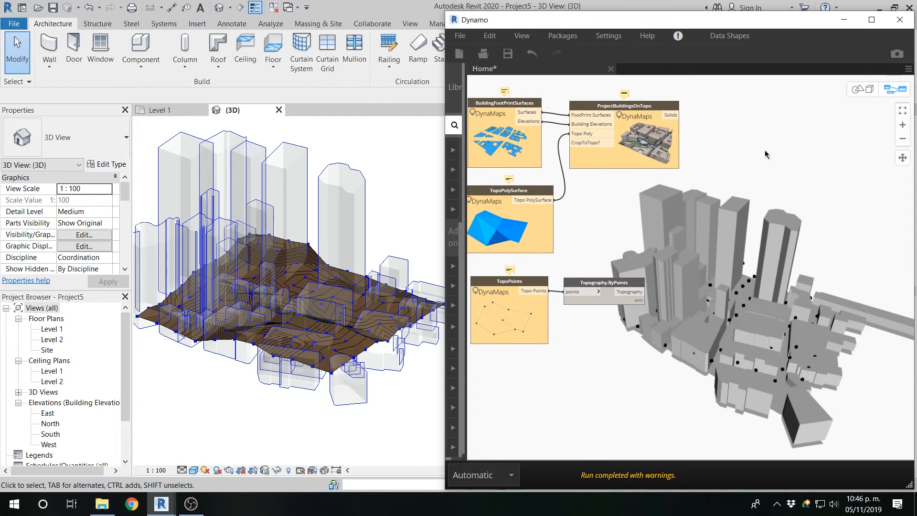
pyautogui.scroll(-4, 765, 154)
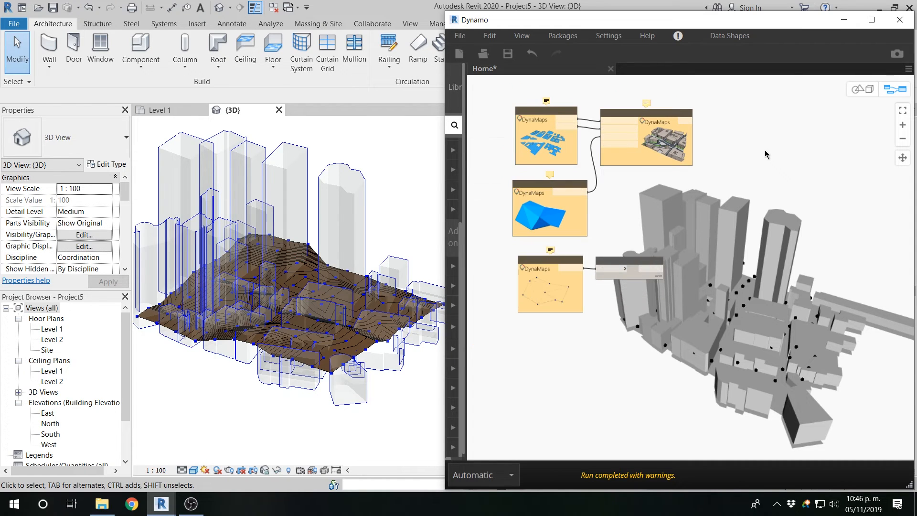
pyautogui.rightClick(741, 128)
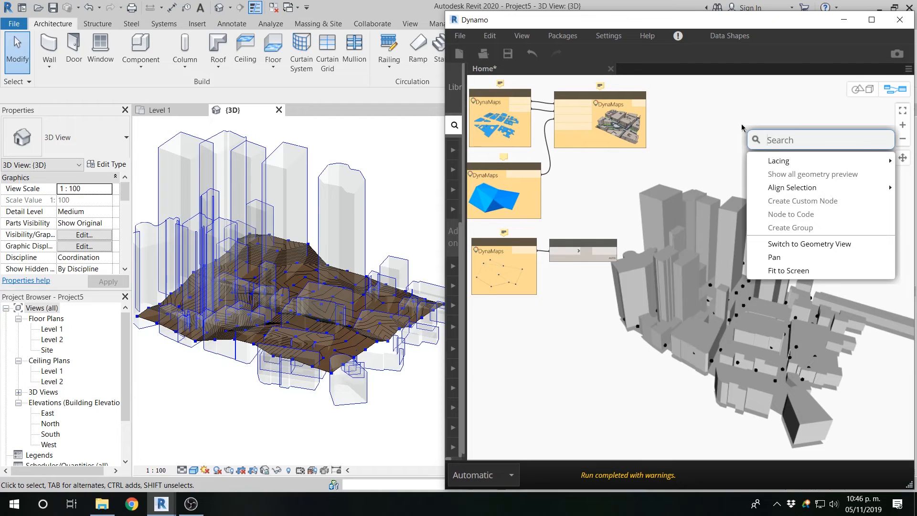
pyautogui.write('direct')
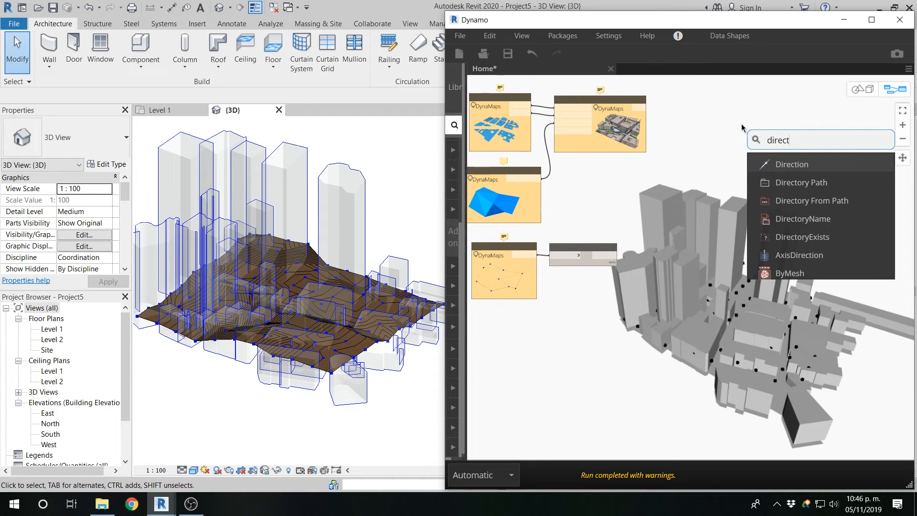
pyautogui.write('sha')
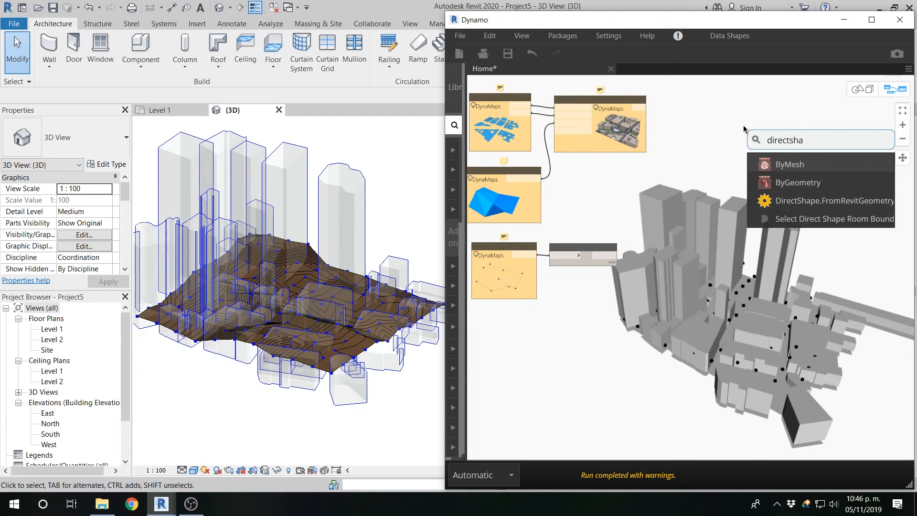
pyautogui.moveTo(791, 172)
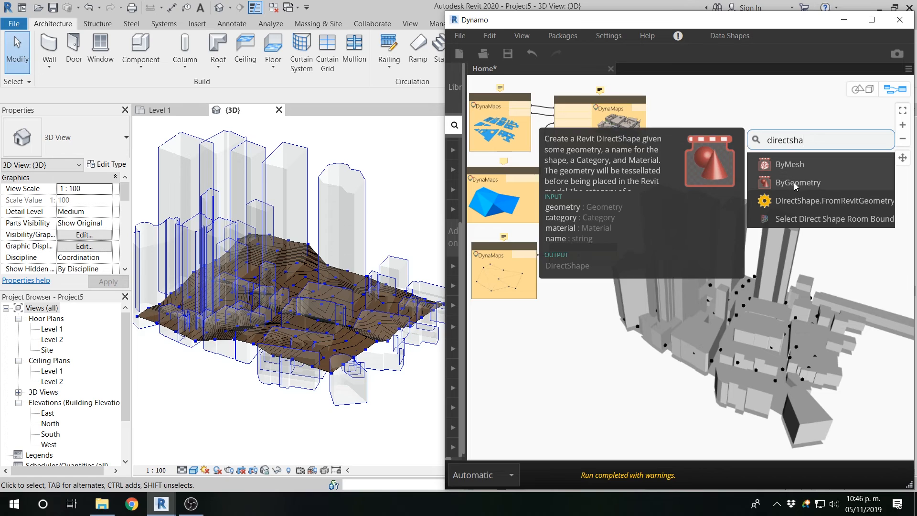
pyautogui.click(794, 185)
pyautogui.moveTo(795, 190); pyautogui.dragTo(736, 104)
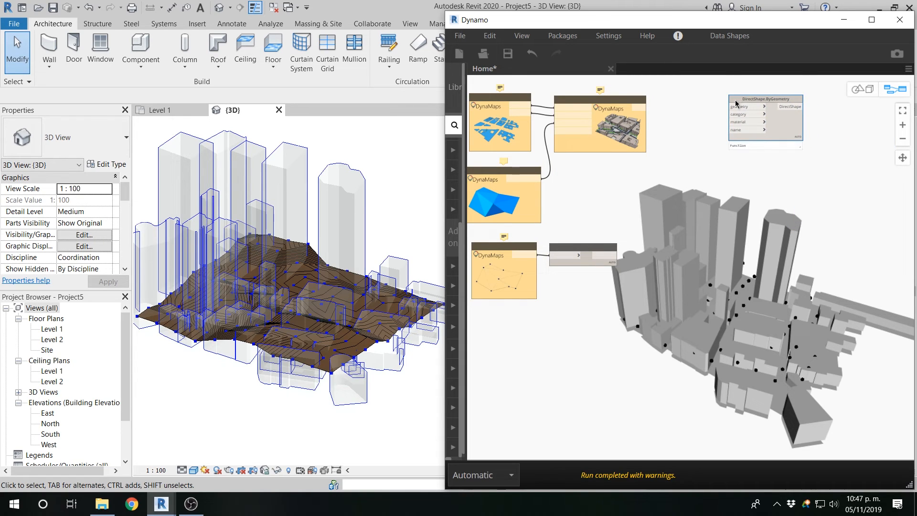
pyautogui.moveTo(642, 113); pyautogui.dragTo(739, 107)
# Add a Categories node and place it between the ProjectBuildingsOnTopo and DirectShape.ByGeometry nodes.
pyautogui.scroll(1, 724, 141)
pyautogui.rightClick(723, 140)
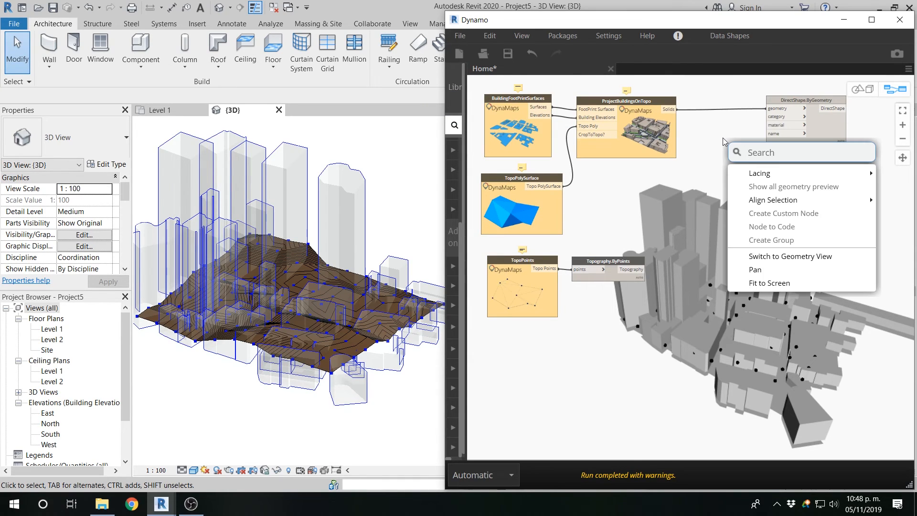
pyautogui.write('cate')
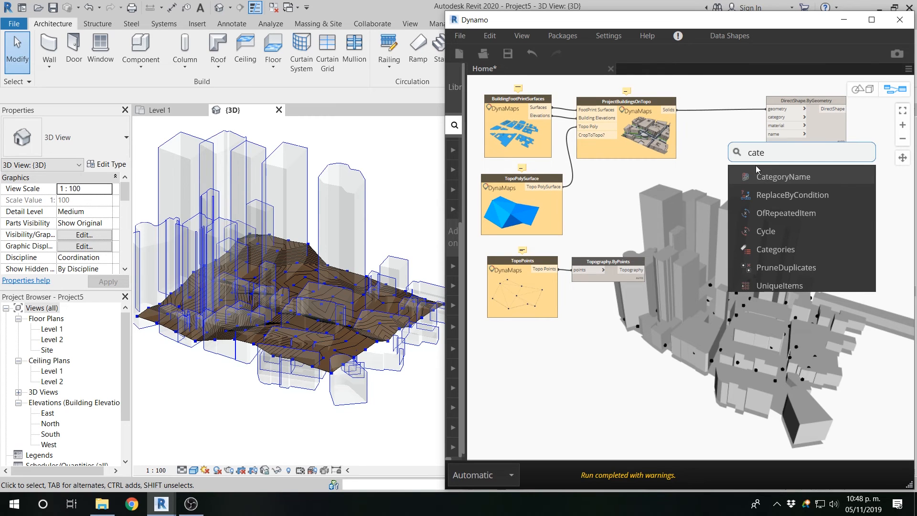
pyautogui.click(781, 248)
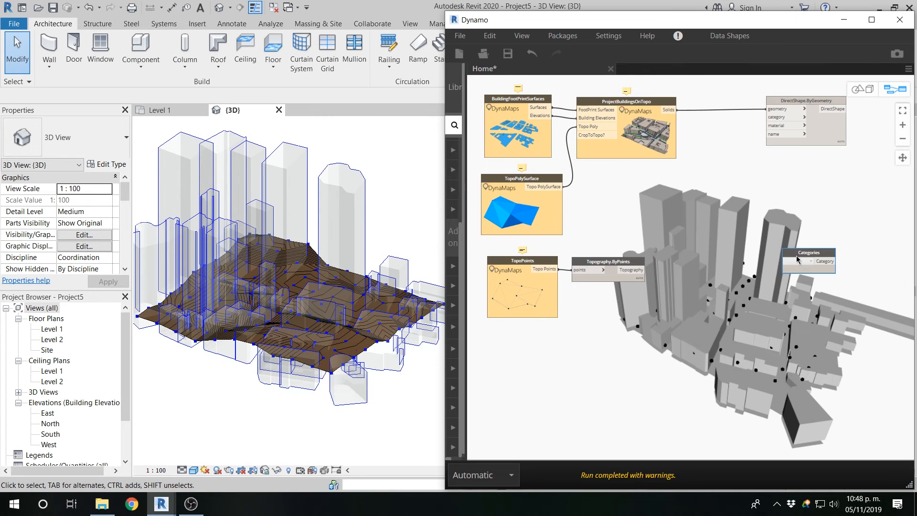
pyautogui.moveTo(796, 256); pyautogui.dragTo(715, 122)
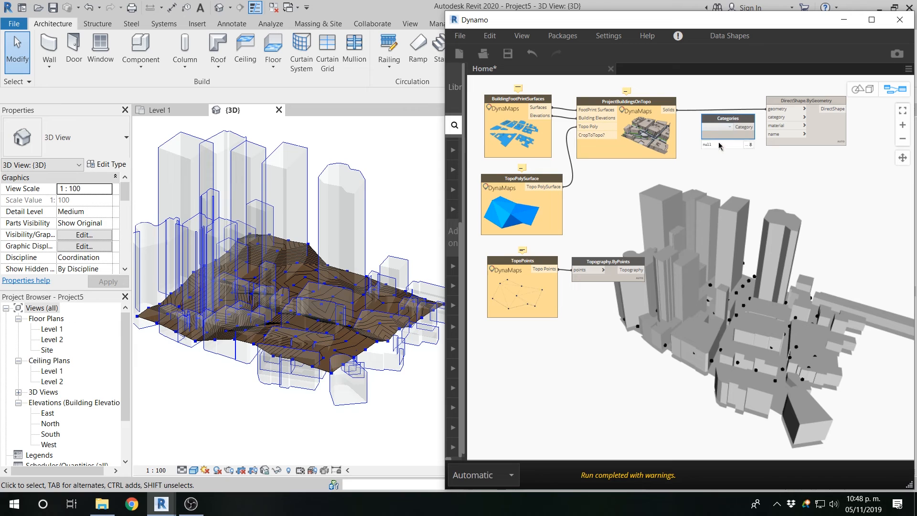
# Set the Categories node to Mass and connect its Category output to the category input of DirectShape.ByGeometry.
pyautogui.scroll(3, 719, 146)
pyautogui.click(741, 131)
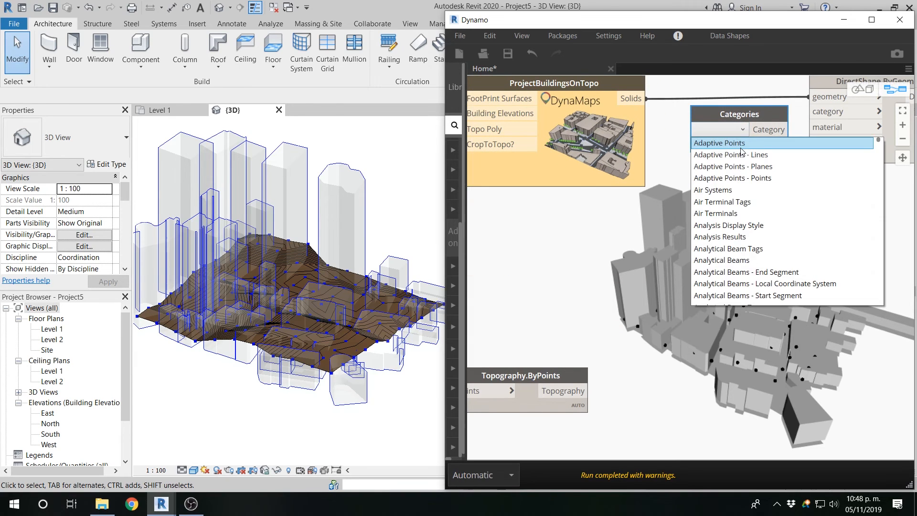
pyautogui.scroll(-20, 741, 143)
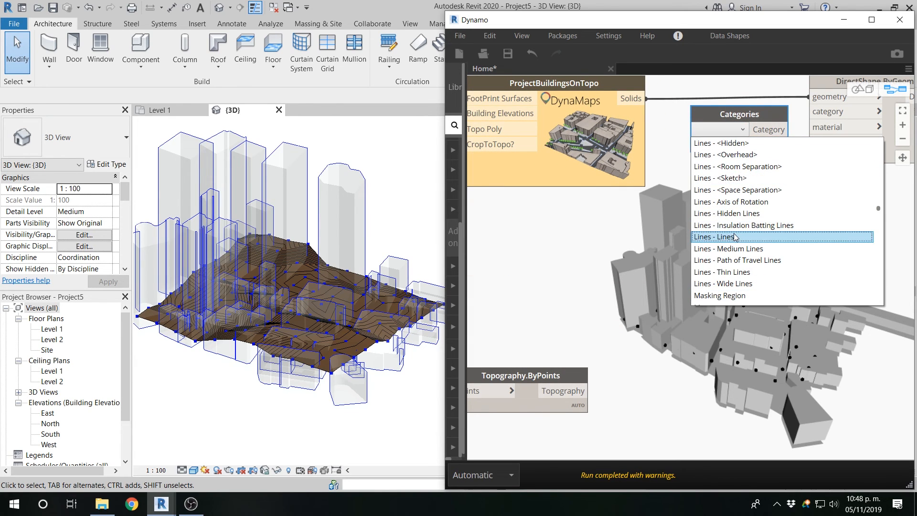
pyautogui.scroll(-1, 741, 273)
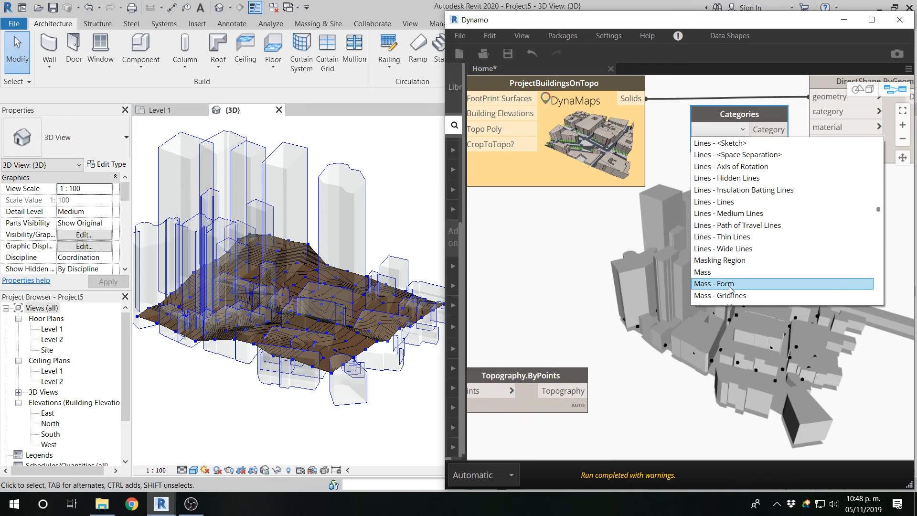
pyautogui.click(722, 273)
pyautogui.scroll(-6, 735, 213)
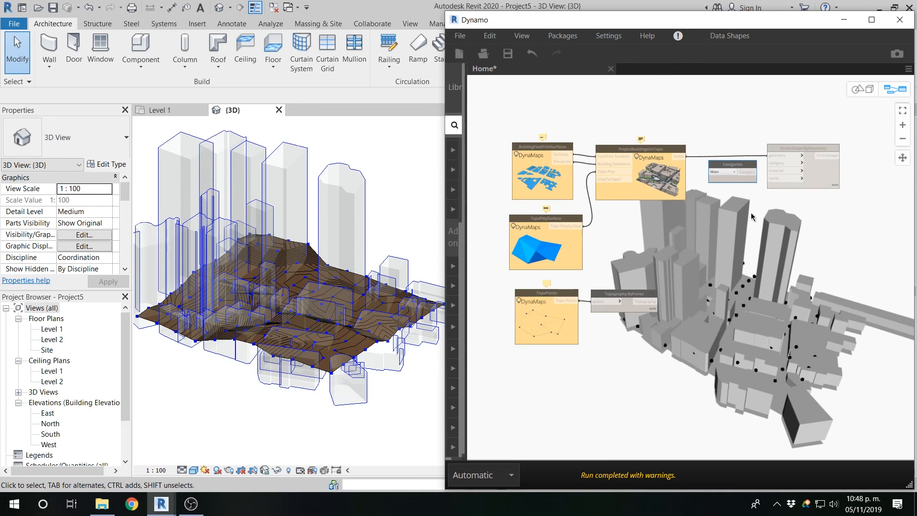
pyautogui.scroll(2, 752, 170)
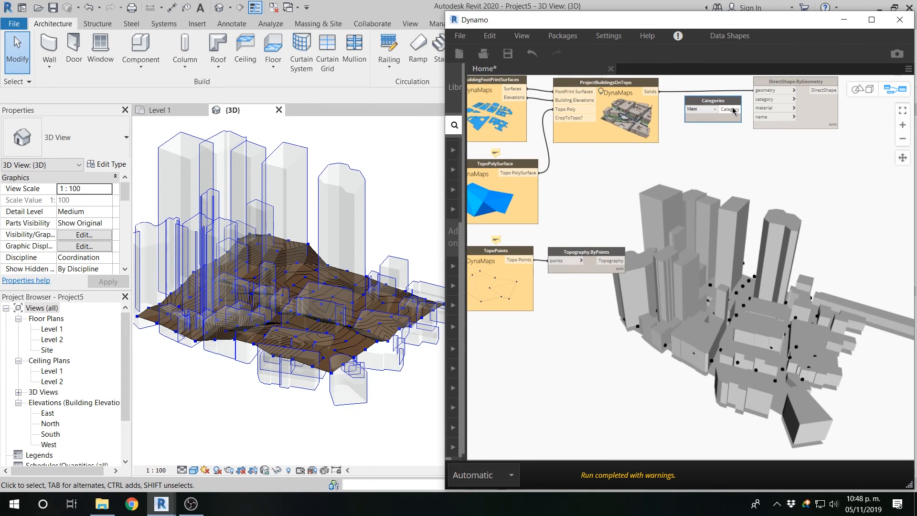
pyautogui.moveTo(741, 109); pyautogui.dragTo(765, 100)
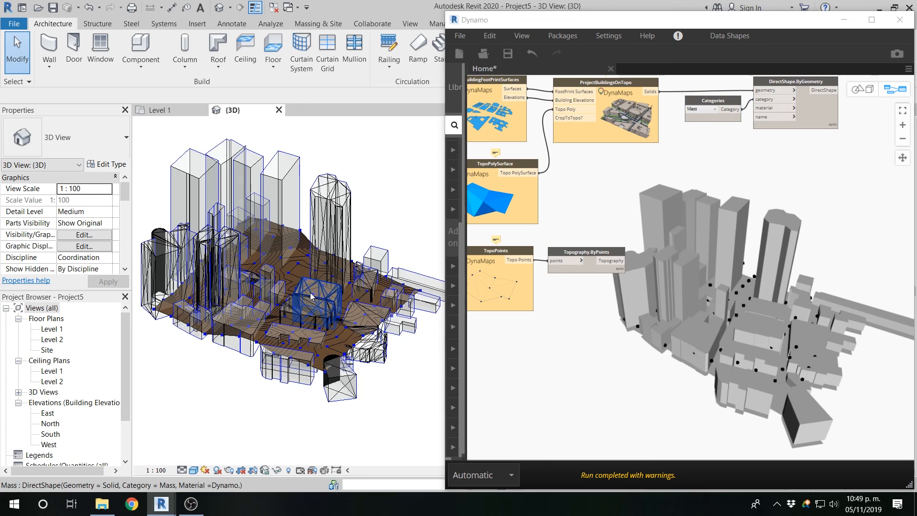
pyautogui.click(725, 173)
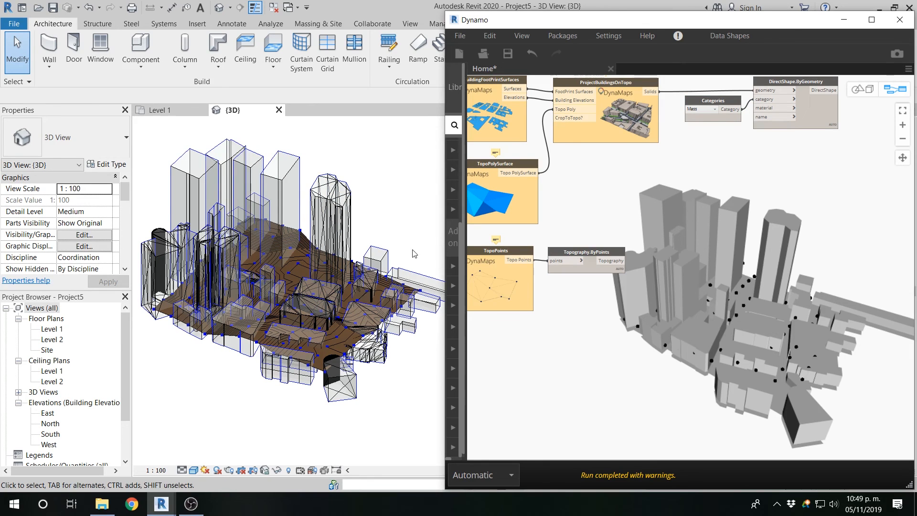
# Switch to Revit and set the 3D view's visual style to Realistic.
pyautogui.click(396, 195)
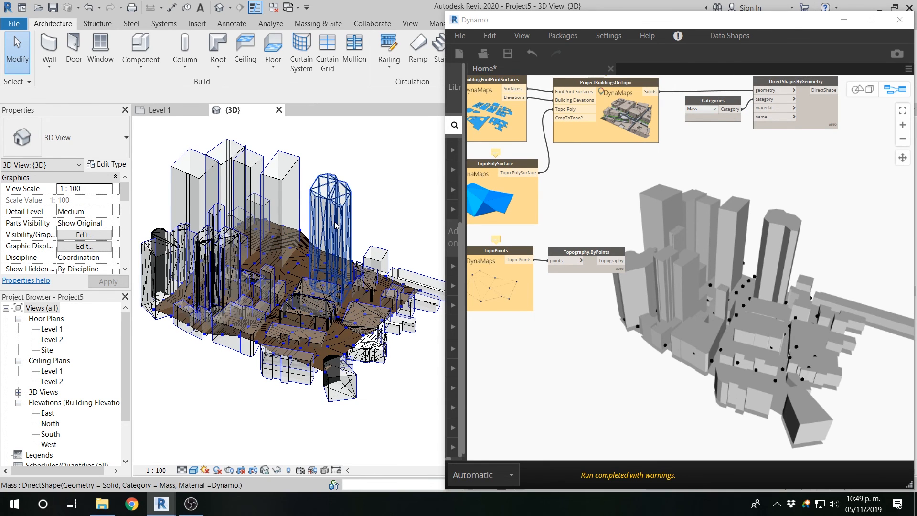
pyautogui.scroll(2, 287, 286)
pyautogui.click(194, 471)
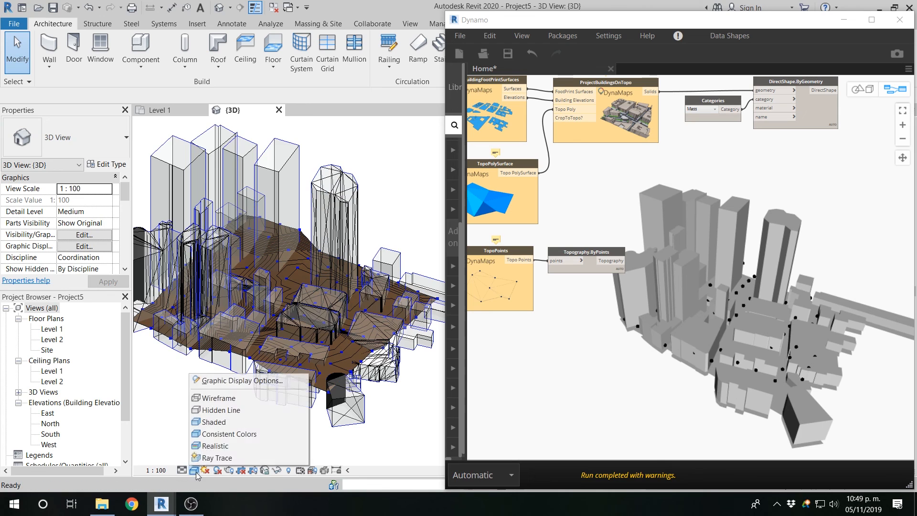
pyautogui.click(214, 446)
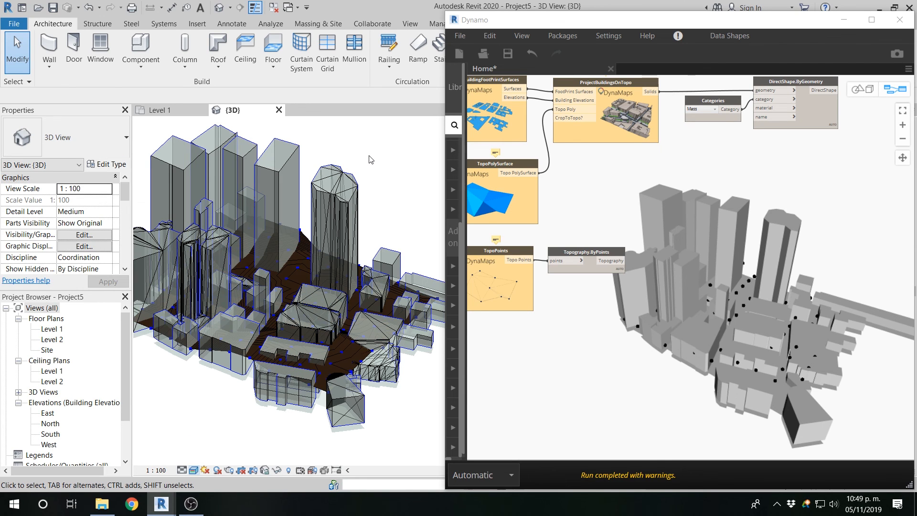
pyautogui.scroll(-1, 377, 158)
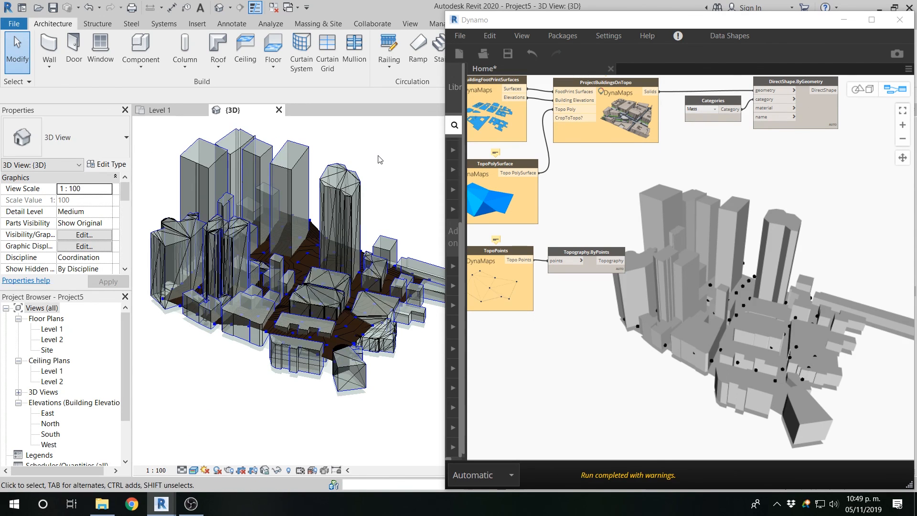